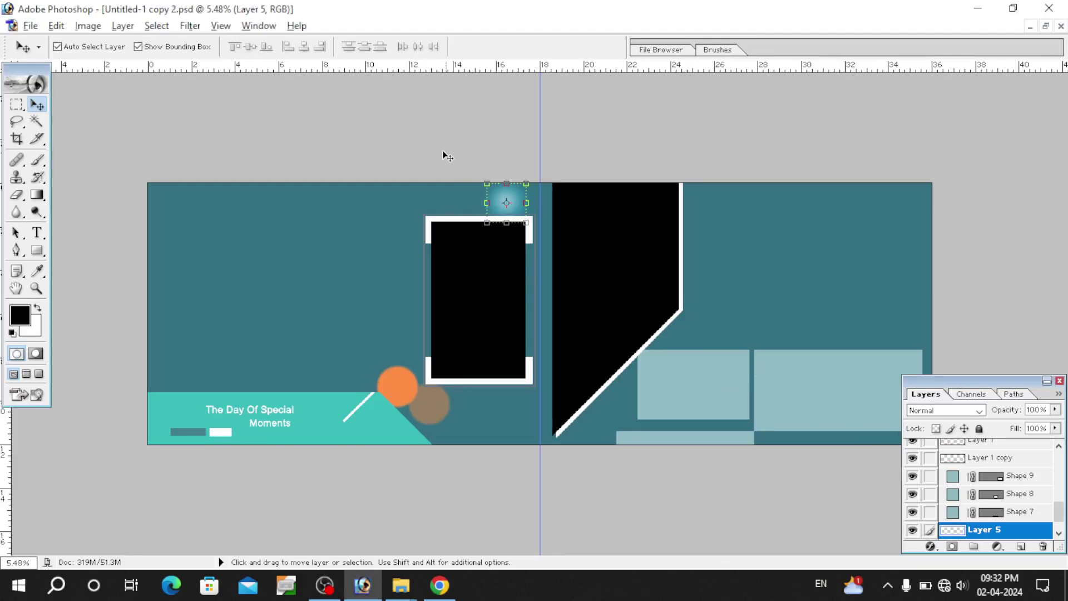
Open wedding photo folder 5 and preview the group photo Px (64).jpg full size
{"action": "left_click", "coordinate": [401, 586]}
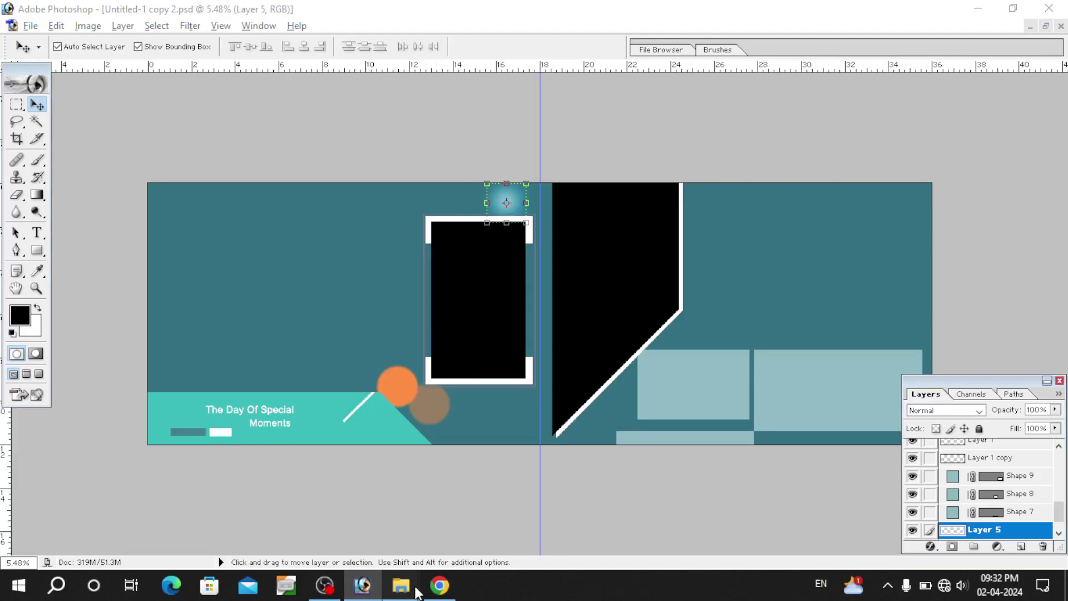
{"action": "left_click", "coordinate": [486, 523]}
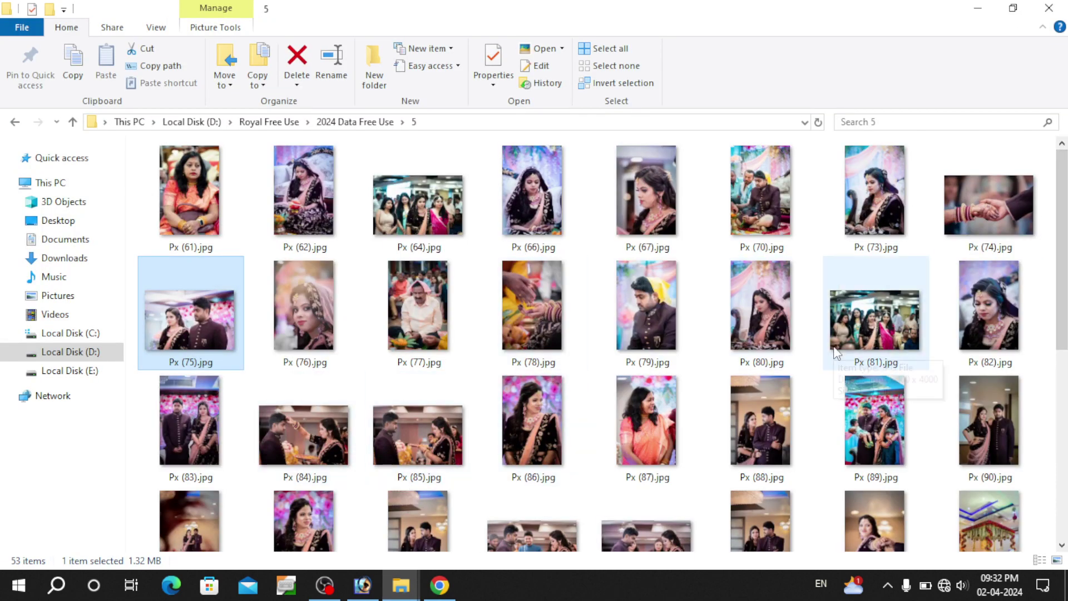
{"action": "left_click", "coordinate": [443, 229]}
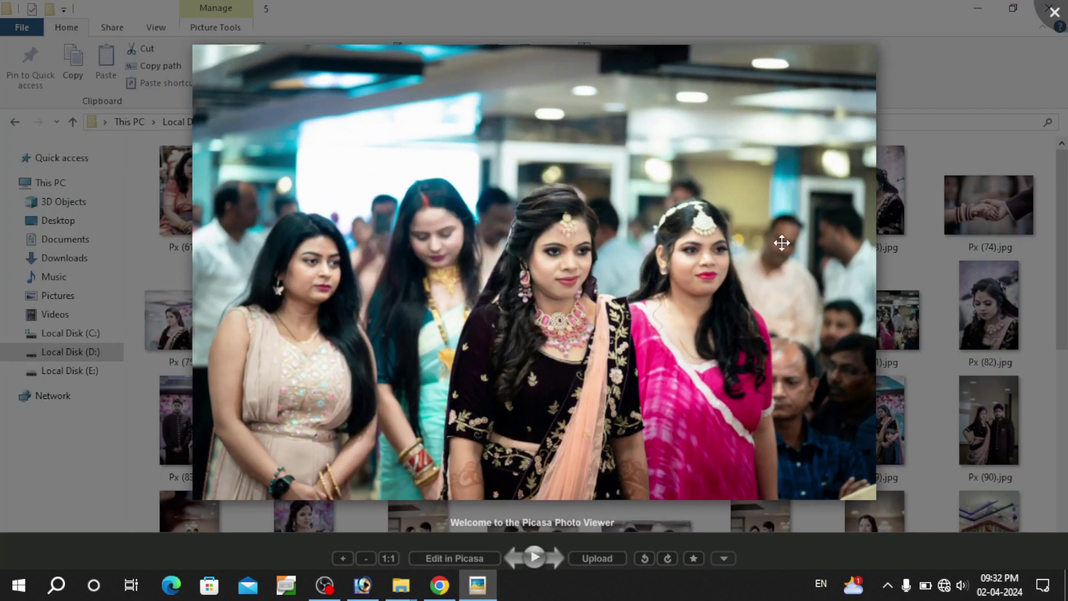
{"action": "left_click", "coordinate": [997, 150]}
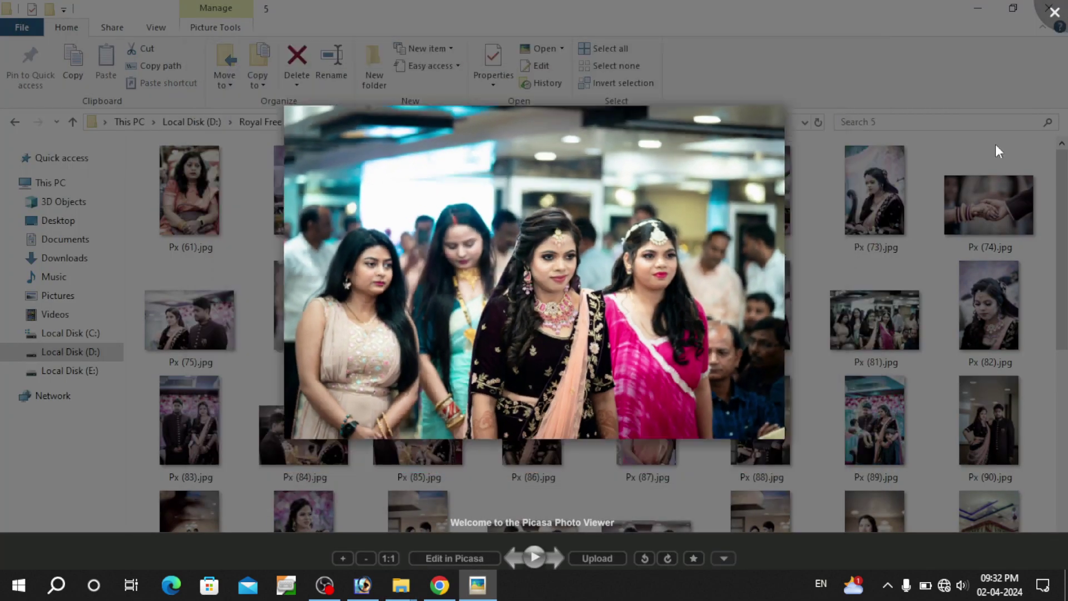
Bring the group photo Px (64).jpg into Photoshop and paste it into the album spread
{"action": "left_click_drag", "start_coordinate": [435, 232], "coordinate": [396, 509]}
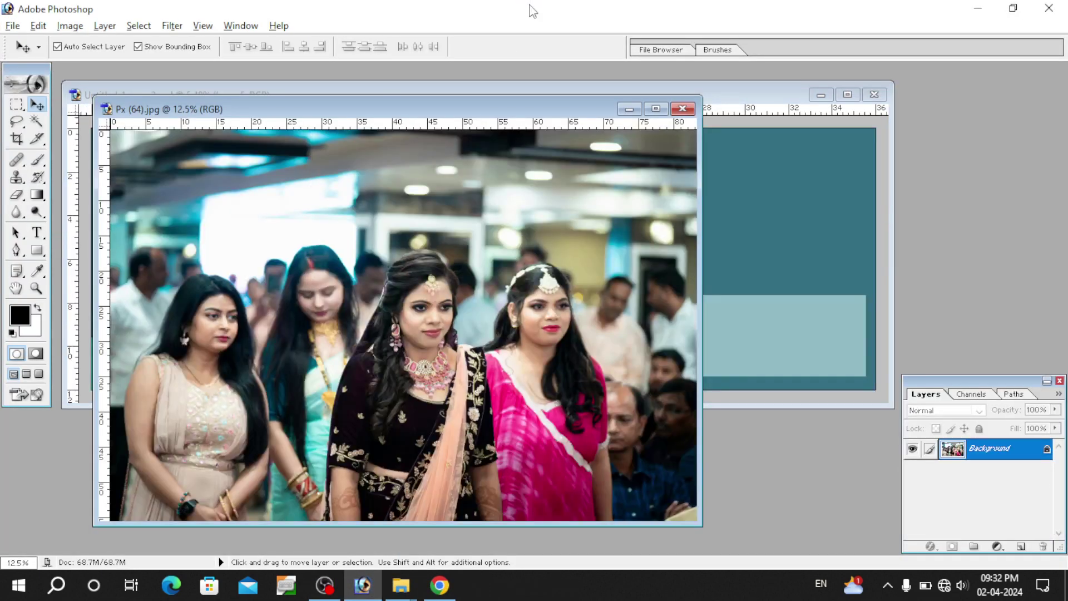
{"action": "left_click", "coordinate": [683, 109]}
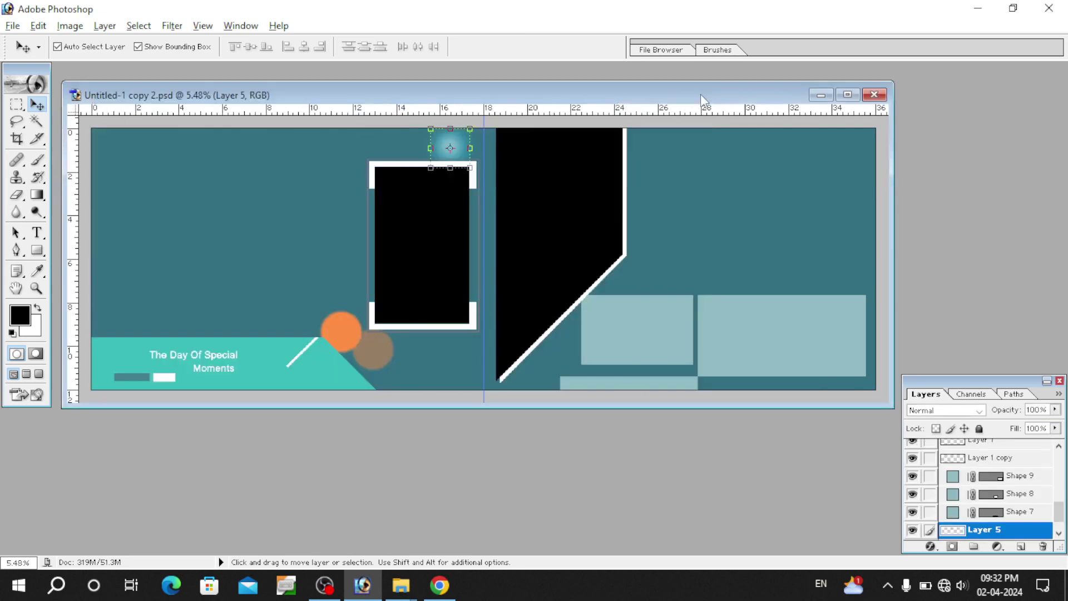
{"action": "double_click", "coordinate": [700, 94]}
{"action": "right_click", "coordinate": [229, 232]}
{"action": "left_click", "coordinate": [248, 241]}
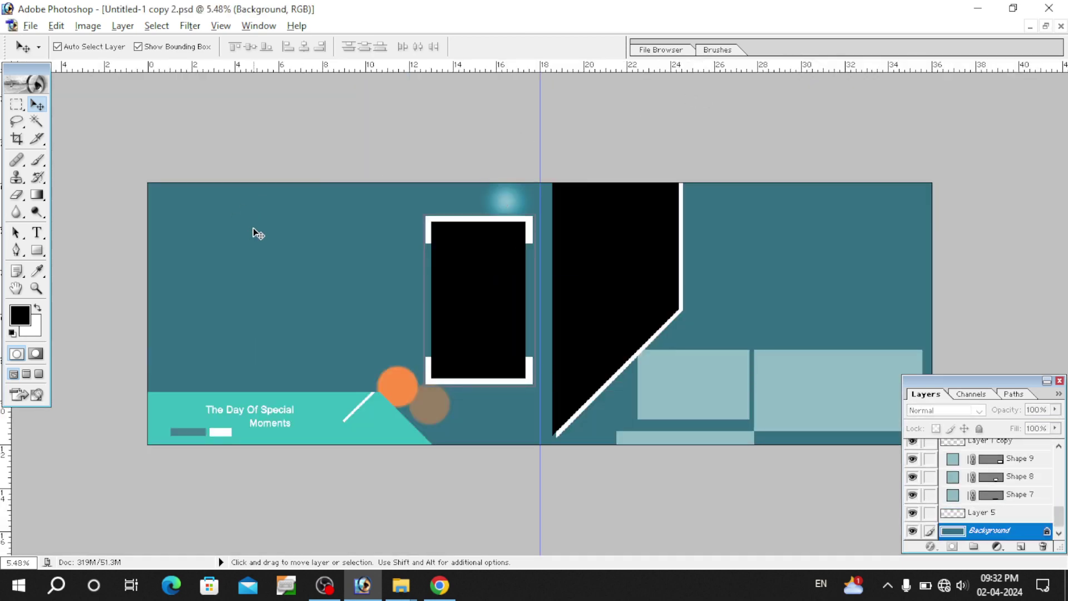
{"action": "key", "text": "ctrl+v"}
Move the group photo to the top-left, enlarge it to about 139% and tilt it 1.7°
{"action": "key", "text": "ctrl+t"}
{"action": "mouse_move", "coordinate": [610, 281]}
{"action": "left_mouse_down"}
{"action": "mouse_move", "coordinate": [318, 238]}
{"action": "mouse_move", "coordinate": [321, 284]}
{"action": "left_mouse_up"}
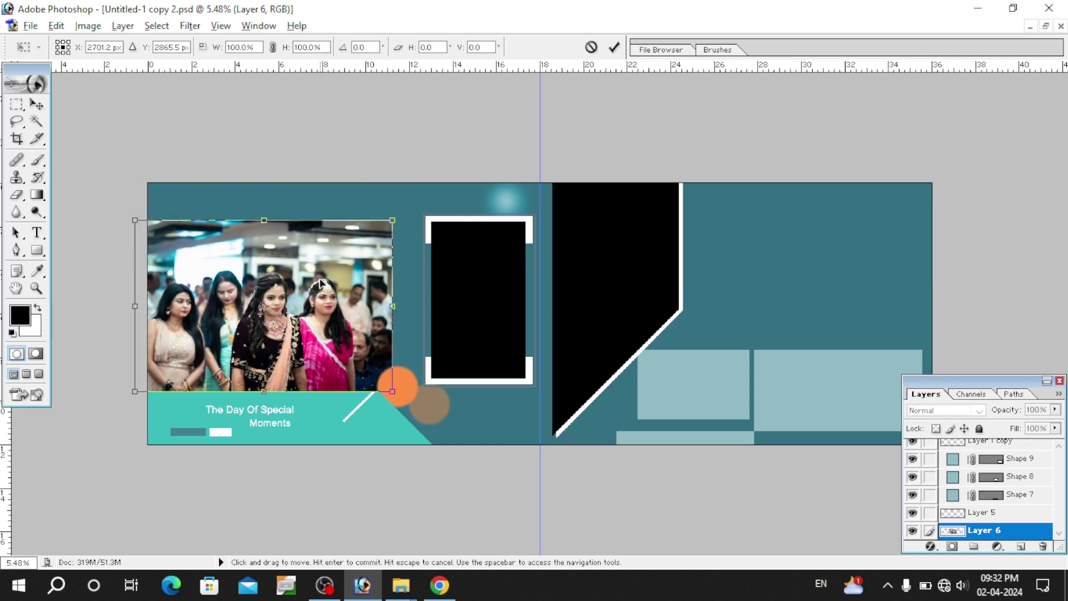
{"action": "left_click_drag", "start_coordinate": [393, 220], "coordinate": [453, 163]}
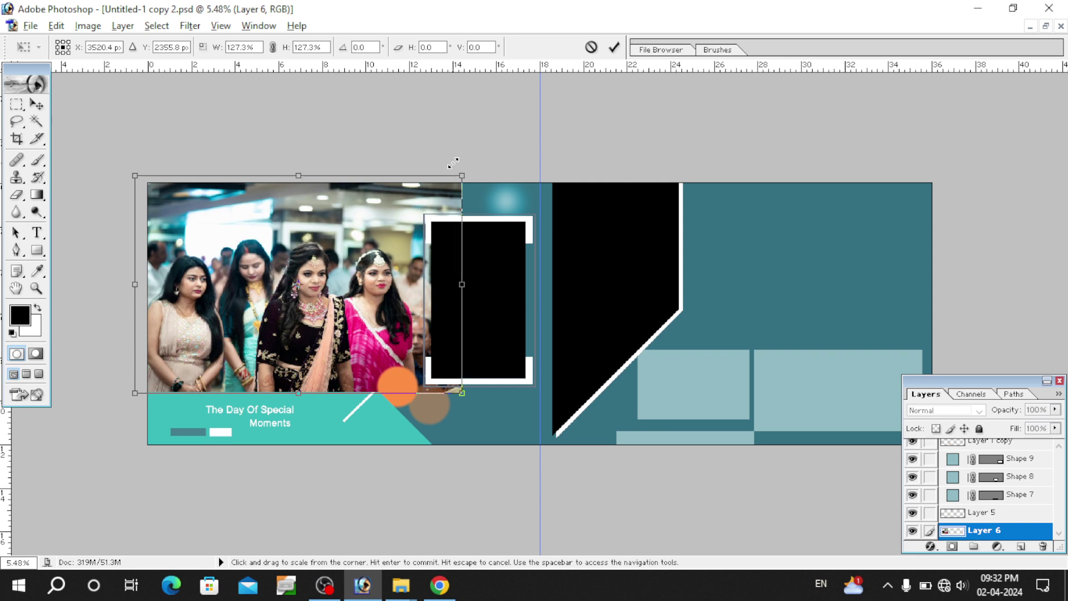
{"action": "mouse_move", "coordinate": [462, 393]}
{"action": "left_mouse_down"}
{"action": "mouse_move", "coordinate": [469, 401]}
{"action": "mouse_move", "coordinate": [462, 395]}
{"action": "left_mouse_up"}
{"action": "left_click_drag", "start_coordinate": [462, 177], "coordinate": [483, 154]}
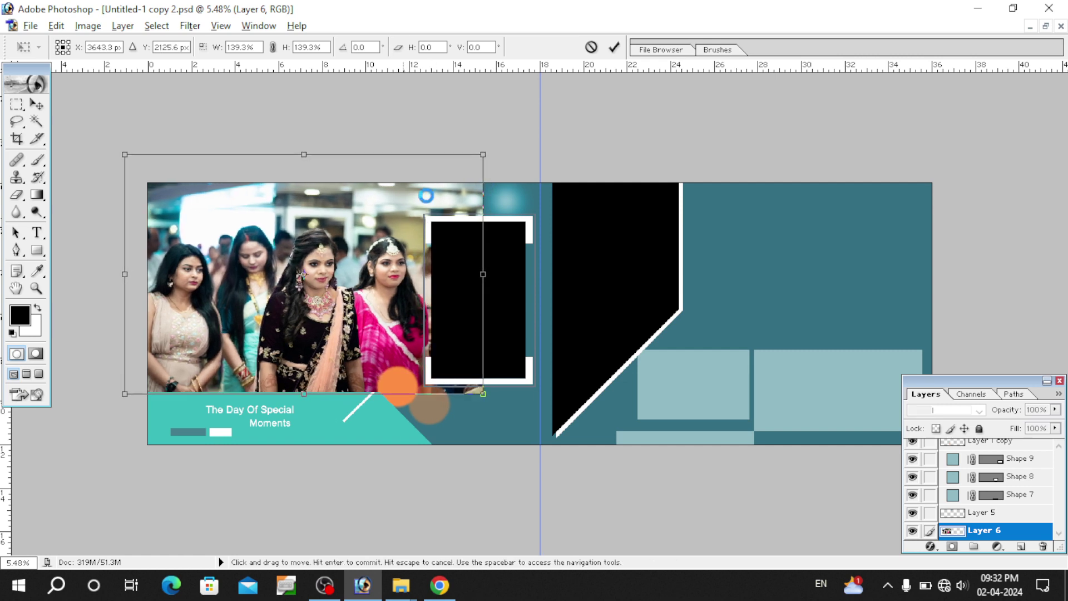
{"action": "left_click_drag", "start_coordinate": [426, 196], "coordinate": [391, 259]}
{"action": "key", "text": "Return"}
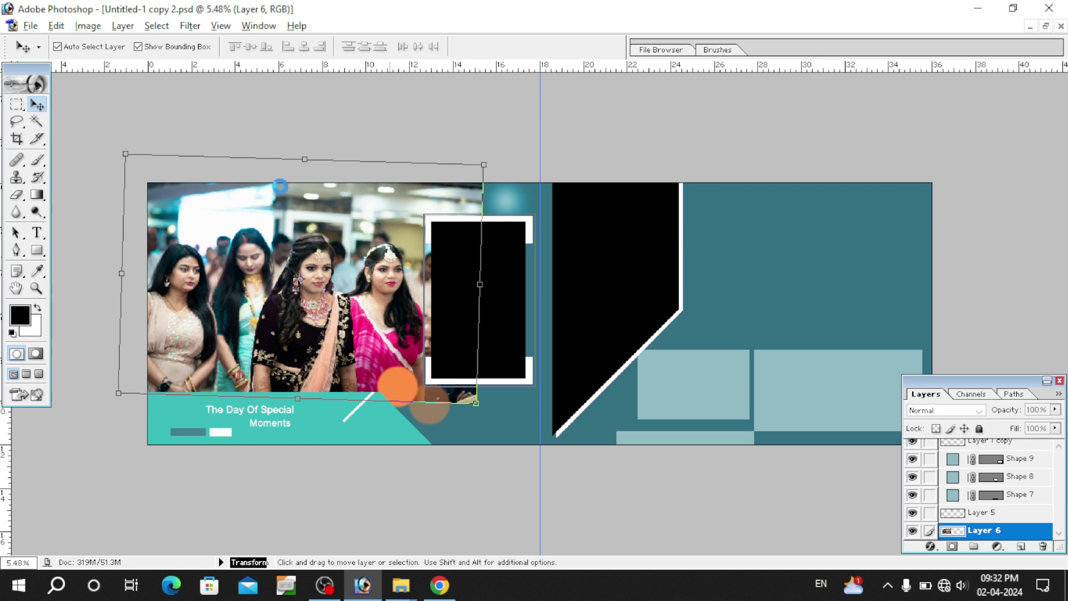
Enlarge the eraser to about 1700 px and lower its opacity to 43%
{"action": "key", "text": "e"}
{"action": "right_click", "coordinate": [281, 264]}
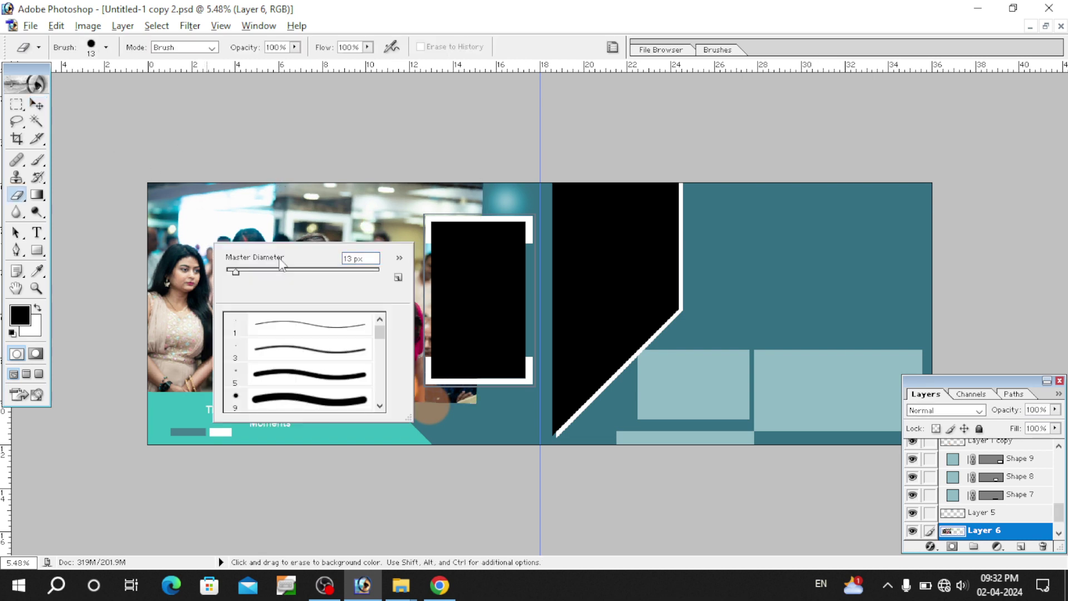
{"action": "left_click", "coordinate": [138, 115]}
{"action": "right_click", "coordinate": [415, 290]}
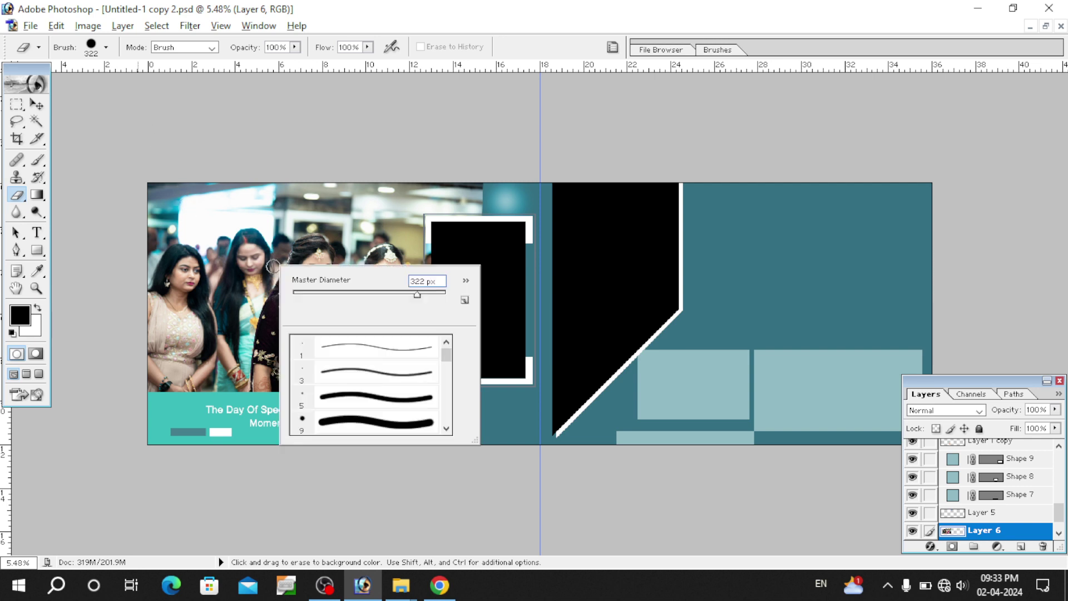
{"action": "left_click", "coordinate": [417, 294]}
{"action": "left_click", "coordinate": [325, 130]}
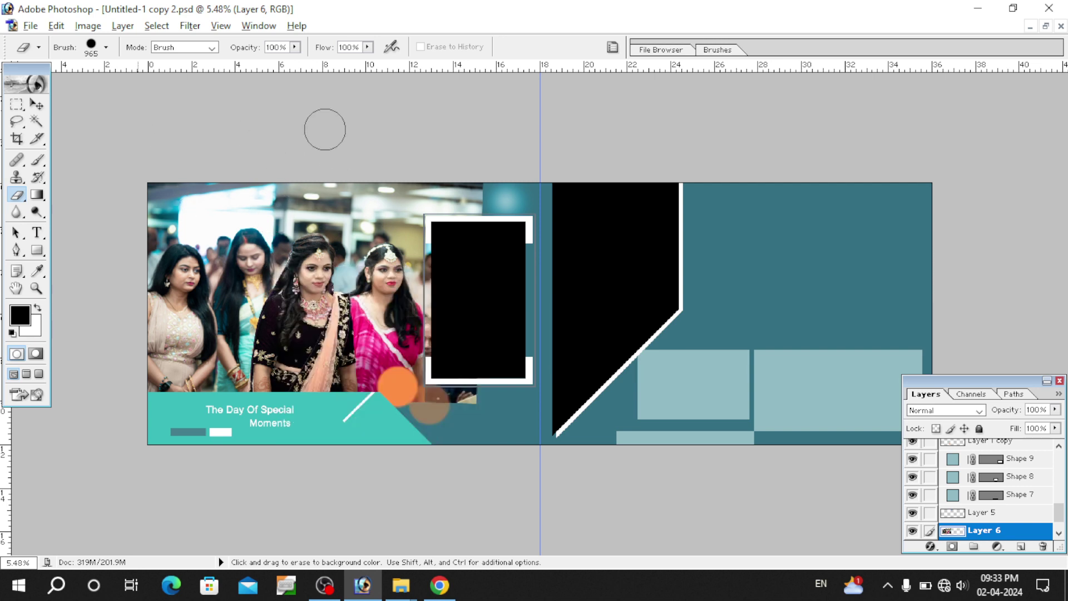
{"action": "key", "text": "bracketright"}
{"action": "key", "text": "bracketright"}
{"action": "key", "text": "bracketright"}
{"action": "key", "text": "bracketright"}
{"action": "key", "text": "bracketright"}
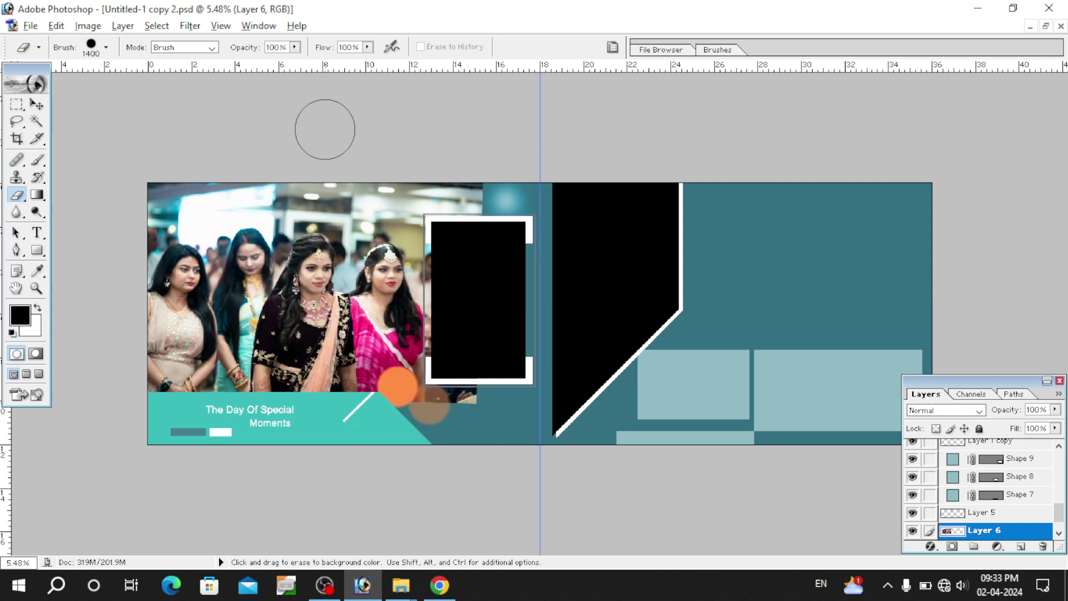
{"action": "key", "text": "bracketright"}
{"action": "key", "text": "bracketright"}
{"action": "key", "text": "bracketright"}
{"action": "left_click_drag", "start_coordinate": [295, 47], "coordinate": [250, 62]}
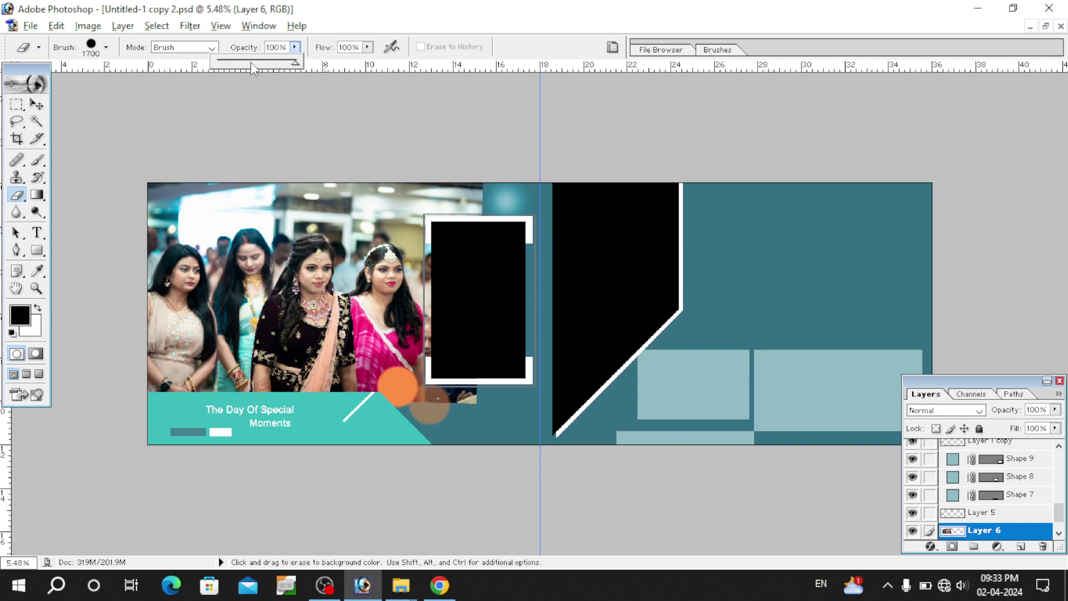
Switch the eraser to the 17 px soft round brush, enlarged to about 1566 px
{"action": "right_click", "coordinate": [295, 216]}
{"action": "scroll", "coordinate": [423, 315], "scroll_direction": "down", "scroll_amount": 2}
{"action": "scroll", "coordinate": [423, 316], "scroll_direction": "down", "scroll_amount": 2}
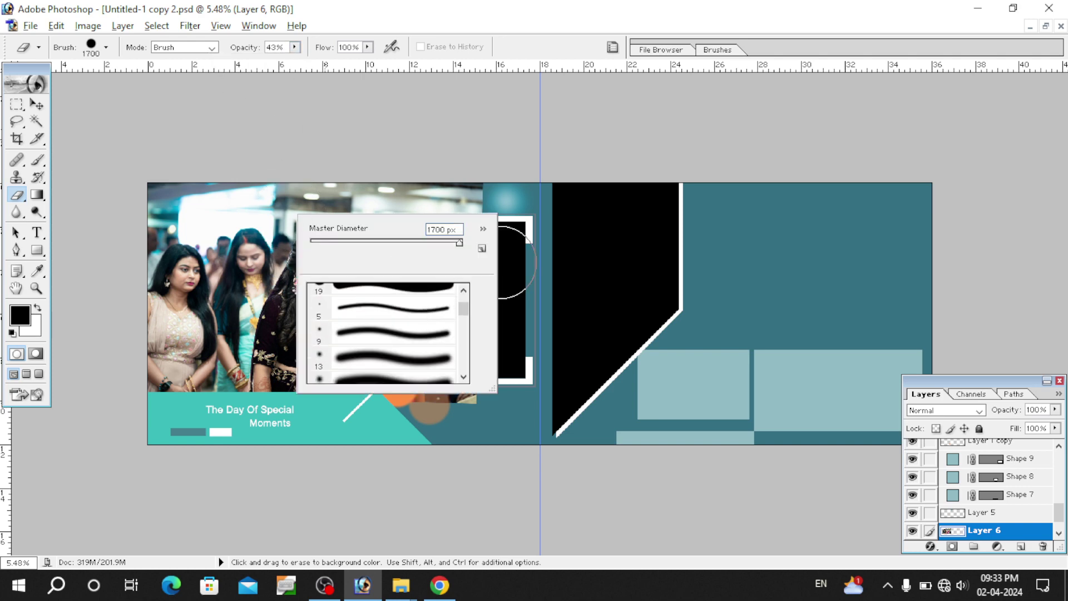
{"action": "left_click", "coordinate": [483, 229]}
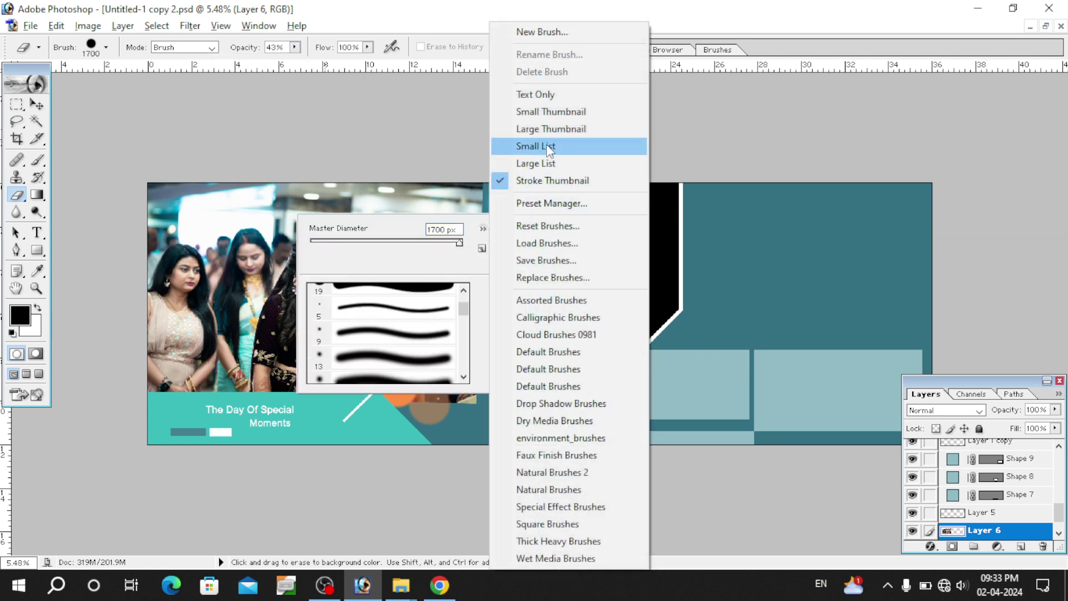
{"action": "left_click", "coordinate": [554, 129]}
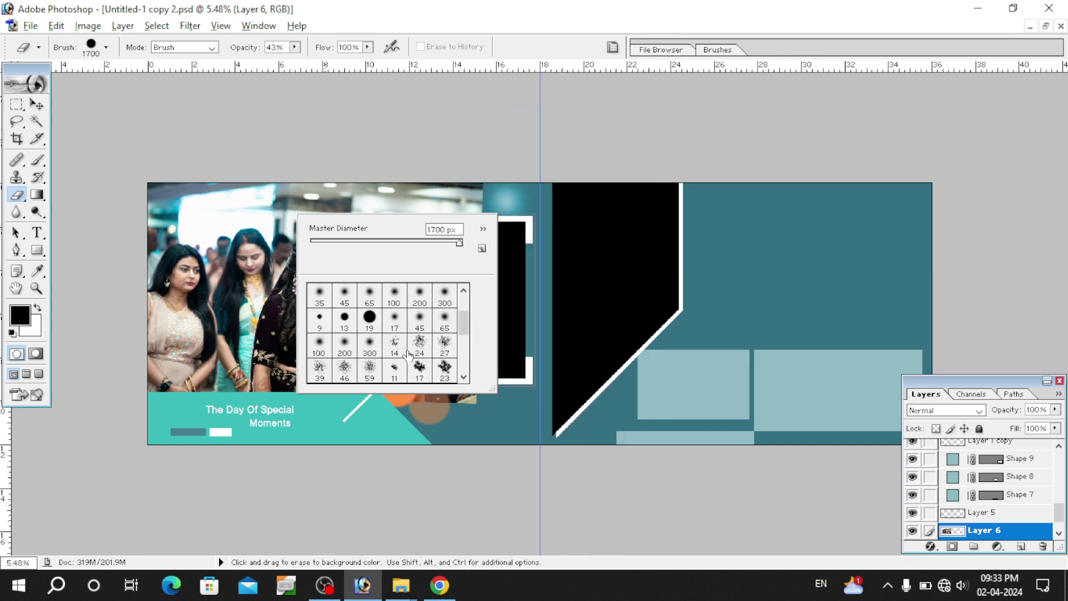
{"action": "left_click", "coordinate": [406, 323]}
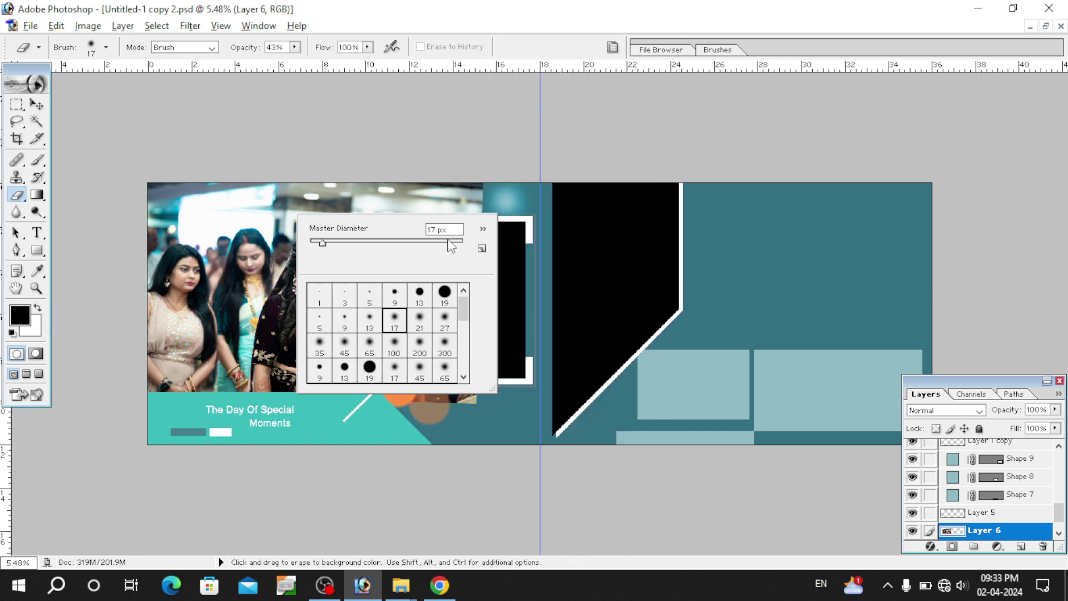
{"action": "left_click", "coordinate": [449, 241]}
{"action": "left_click_drag", "start_coordinate": [462, 249], "coordinate": [467, 248]}
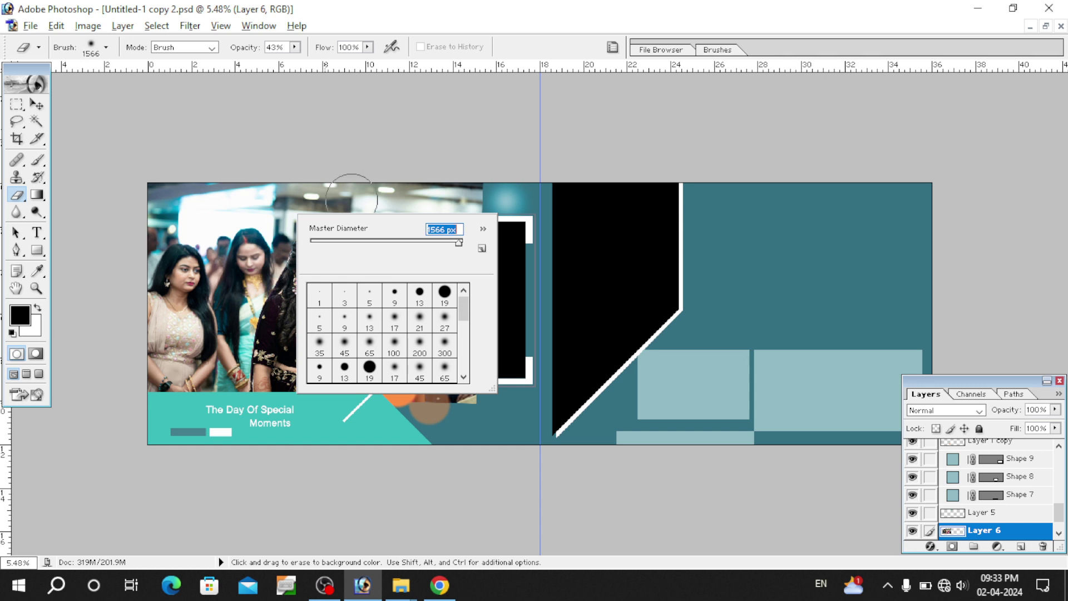
{"action": "left_click", "coordinate": [316, 97]}
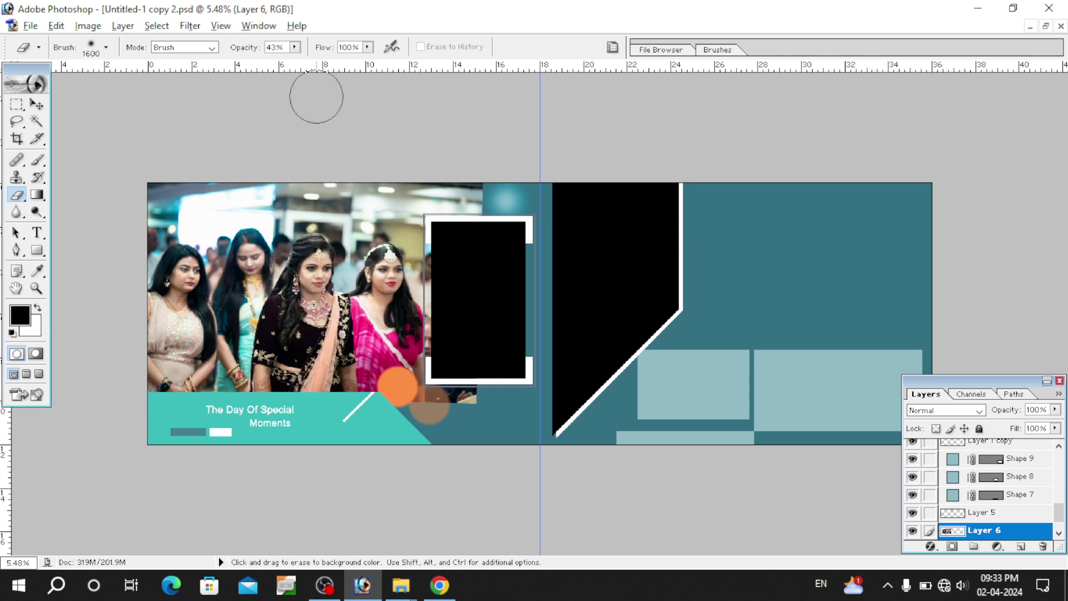
Soften the group photo's edges with a 2500 px soft eraser, then restore 100% opacity
{"action": "key", "text": "bracketright"}
{"action": "key", "text": "bracketright"}
{"action": "key", "text": "bracketright"}
{"action": "key", "text": "bracketright"}
{"action": "key", "text": "bracketright"}
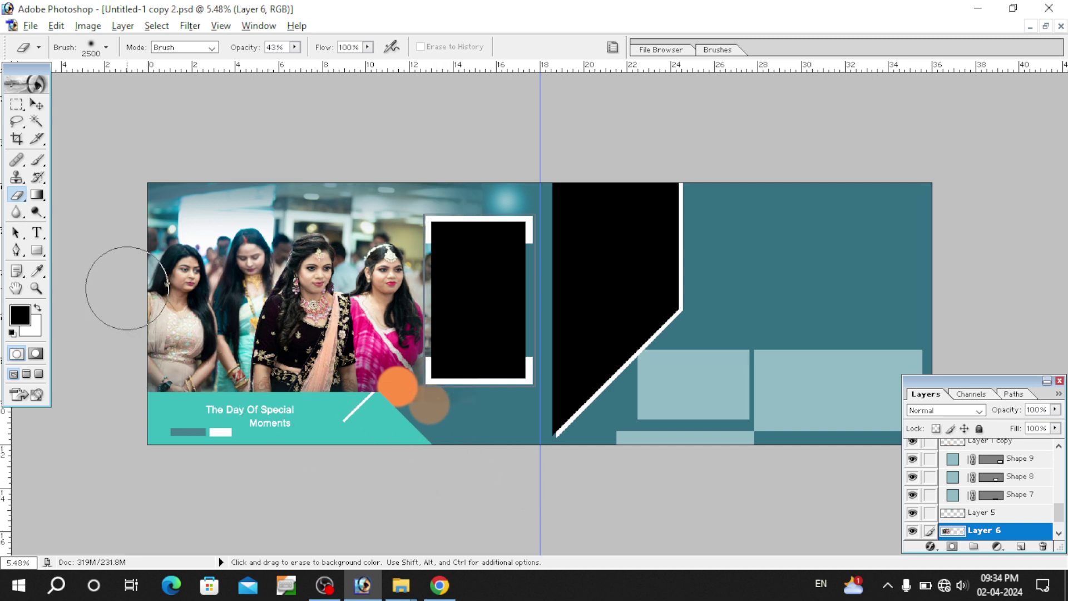
{"action": "left_click", "coordinate": [36, 196]}
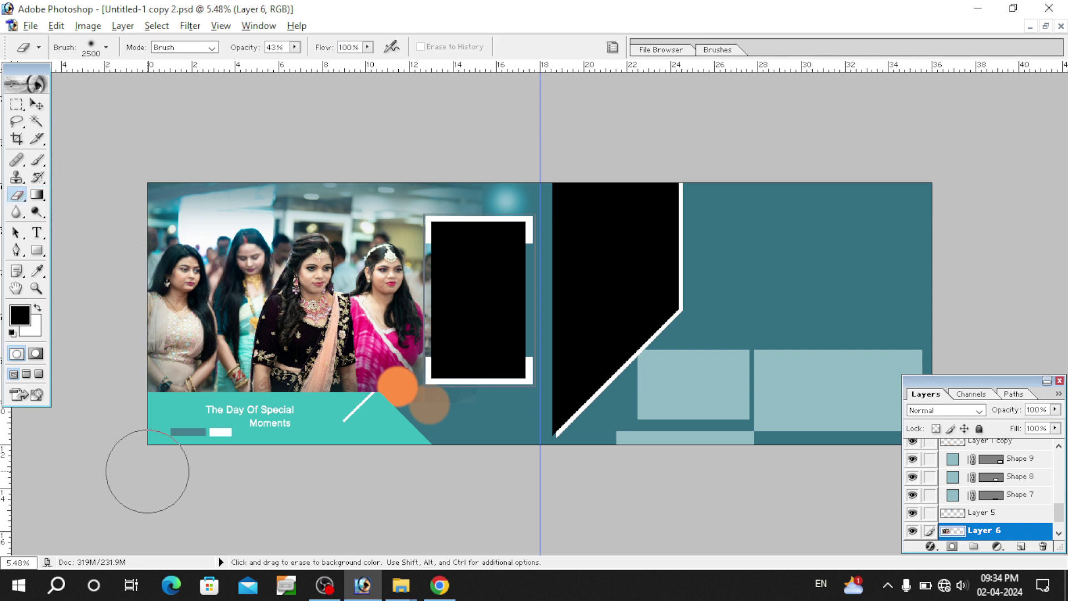
{"action": "left_click", "coordinate": [295, 47]}
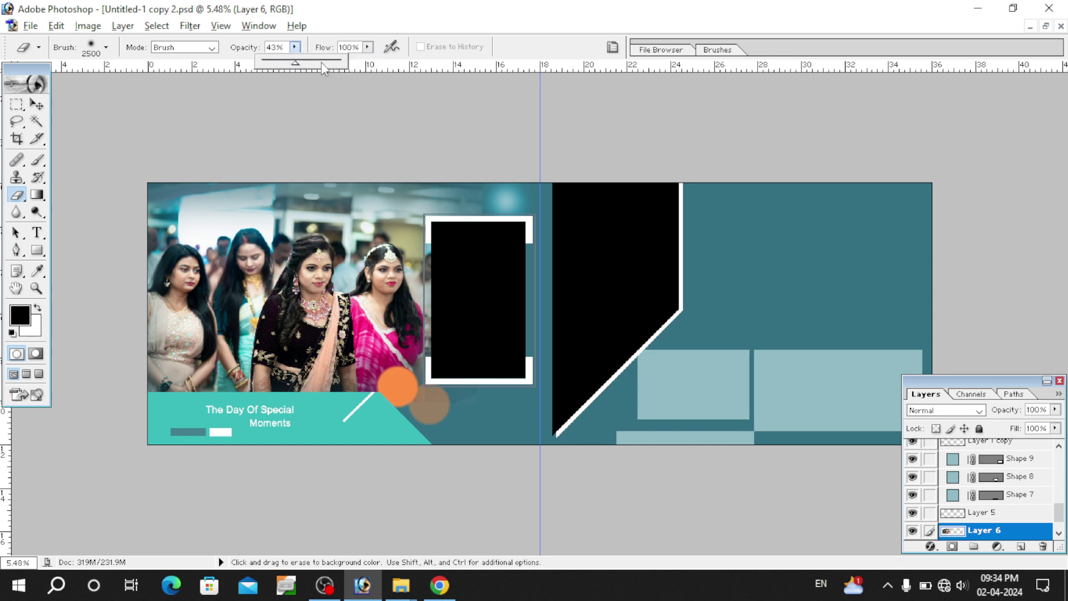
{"action": "left_click_drag", "start_coordinate": [325, 61], "coordinate": [345, 62]}
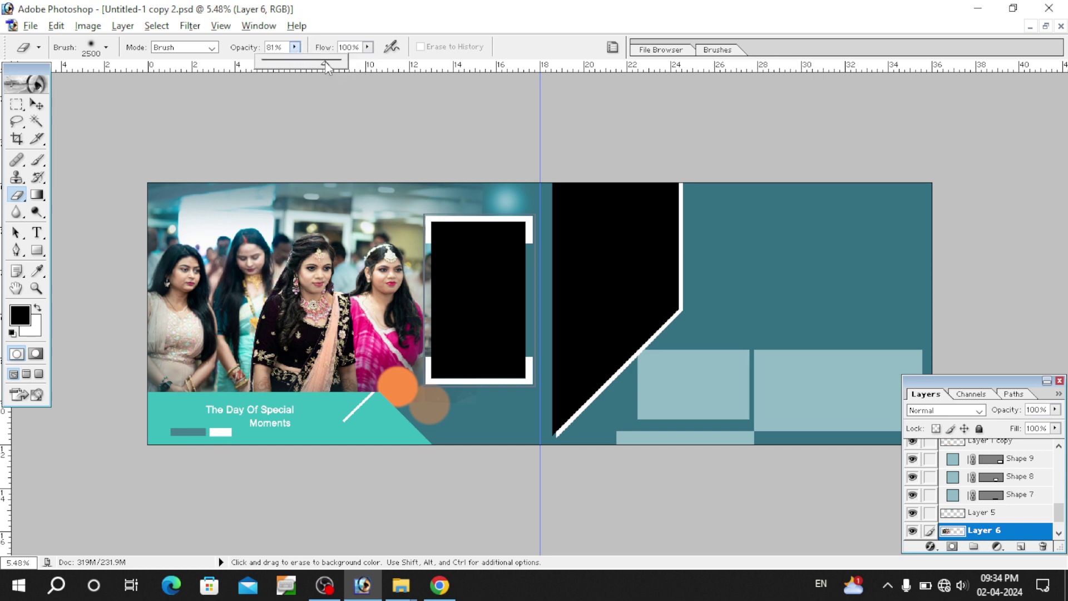
Erase the group photo's top edge beside the portrait frame so it fades into teal
{"action": "left_click", "coordinate": [429, 7]}
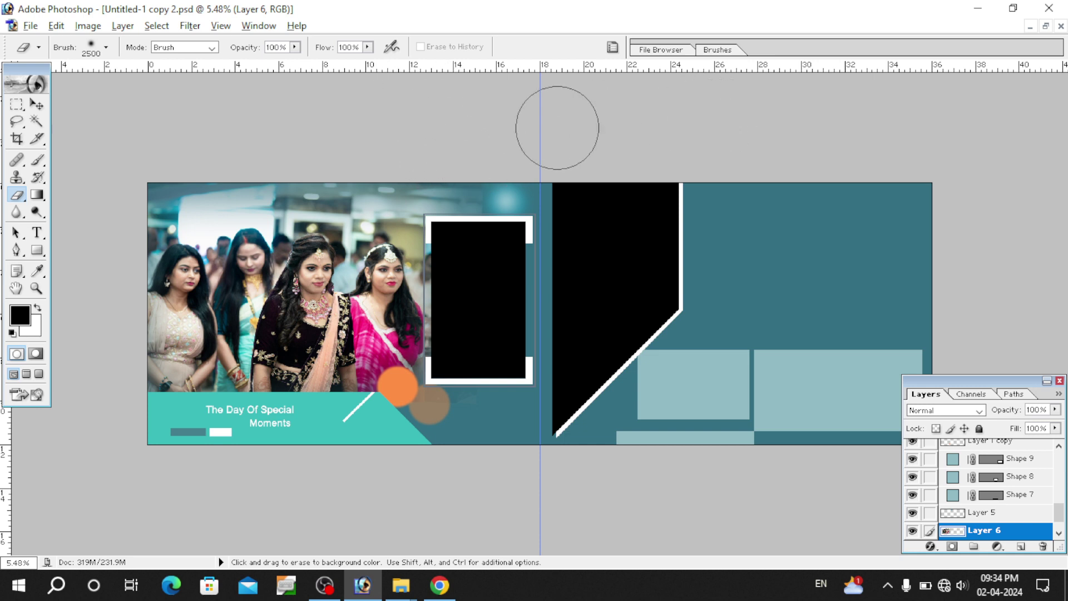
{"action": "left_click", "coordinate": [467, 193]}
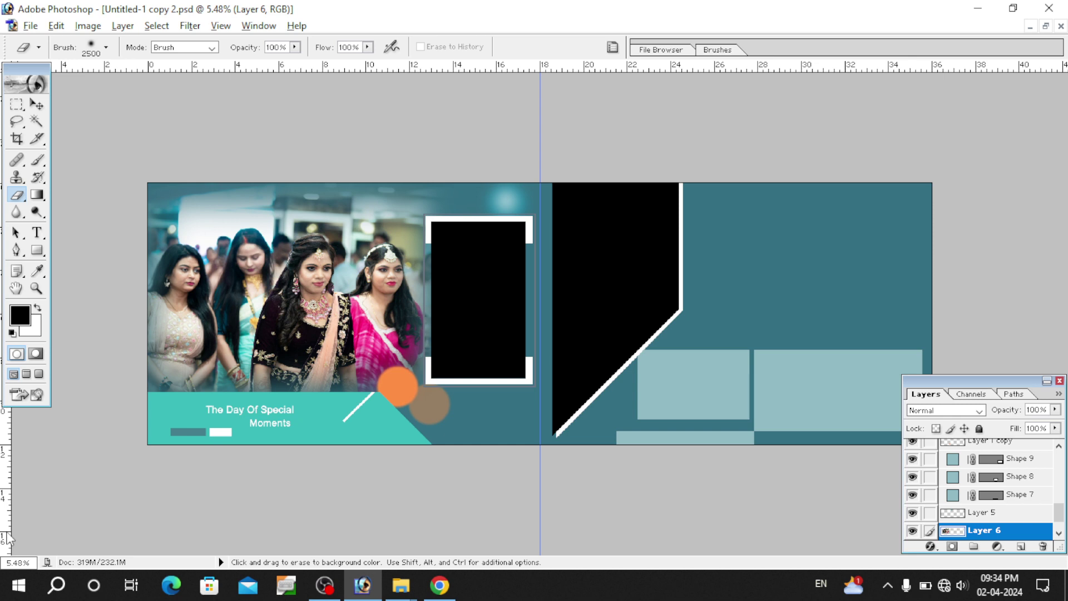
{"action": "left_click", "coordinate": [36, 196]}
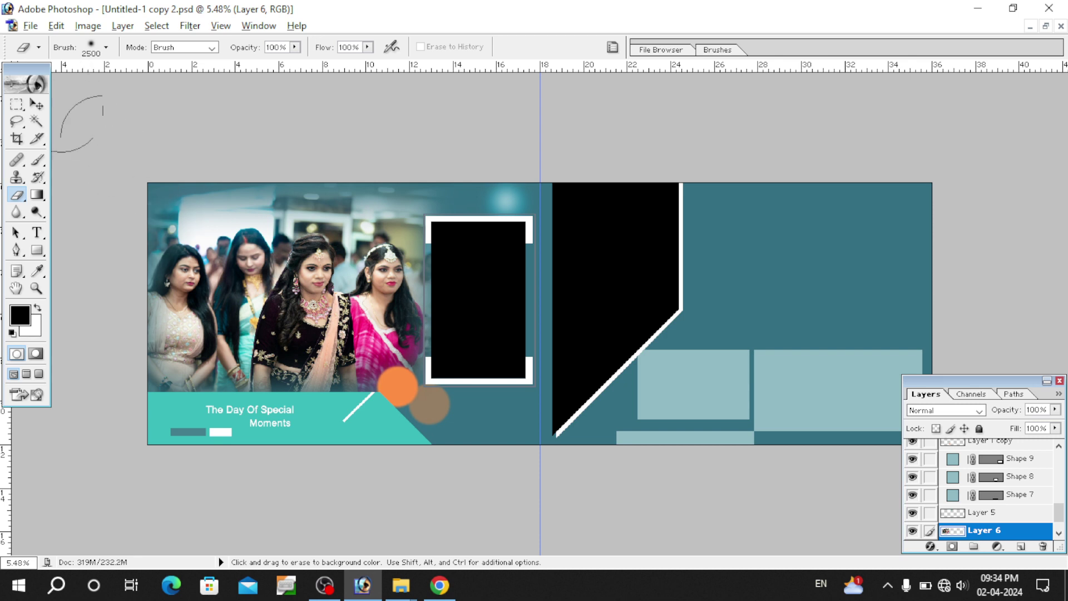
{"action": "left_click", "coordinate": [37, 104]}
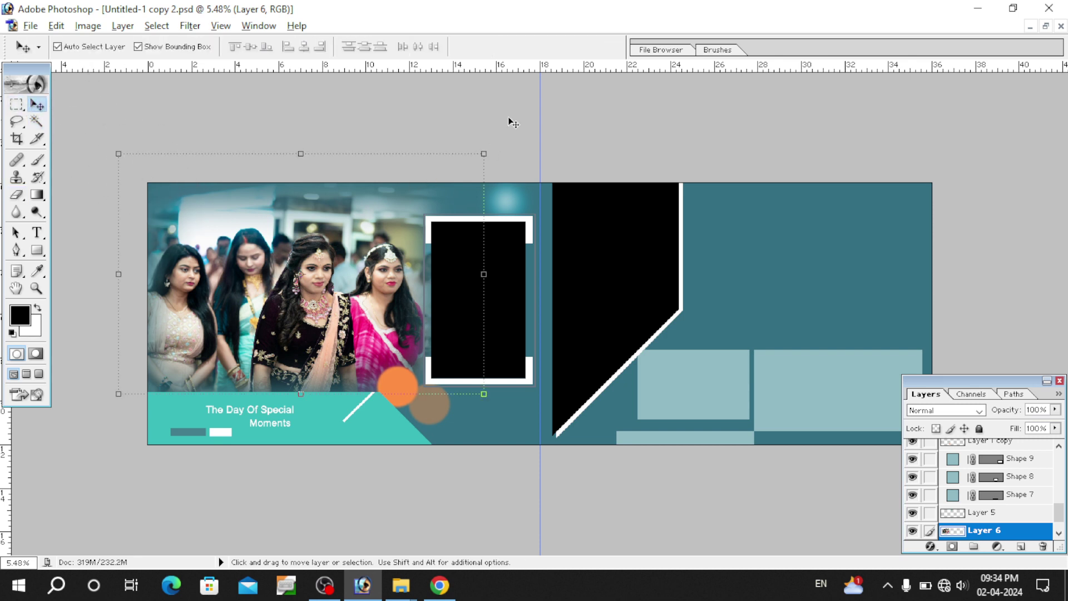
Select the black portrait frame layer, then bring the wedding photo folder back
{"action": "left_click", "coordinate": [459, 329]}
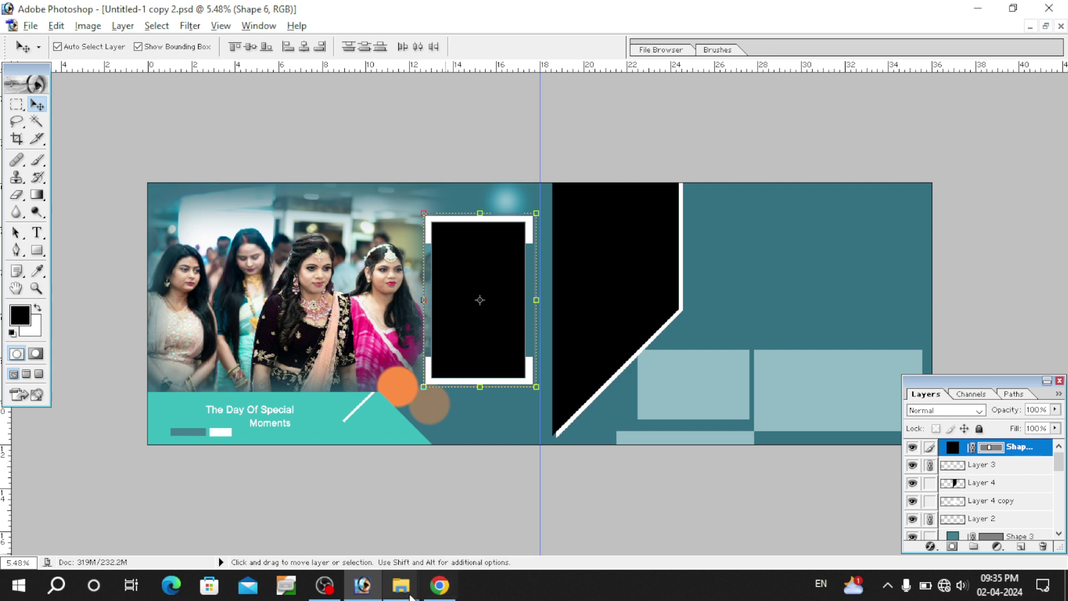
{"action": "mouse_move", "coordinate": [401, 585]}
{"action": "left_click", "coordinate": [478, 523]}
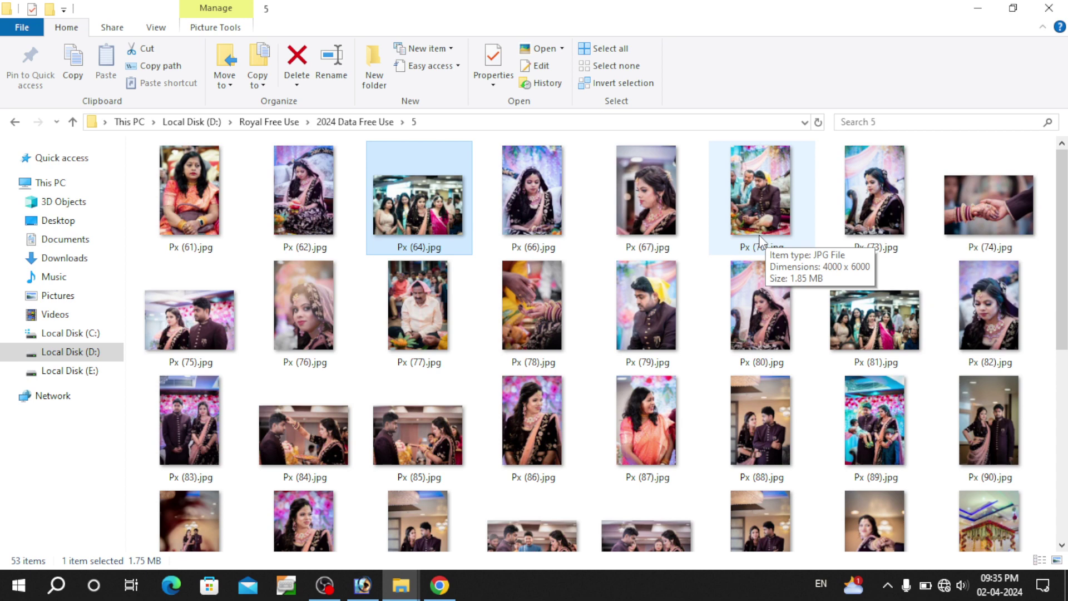
Drag the portrait Px (86).jpg from folder 5 into Photoshop
{"action": "left_click_drag", "start_coordinate": [544, 212], "coordinate": [535, 262]}
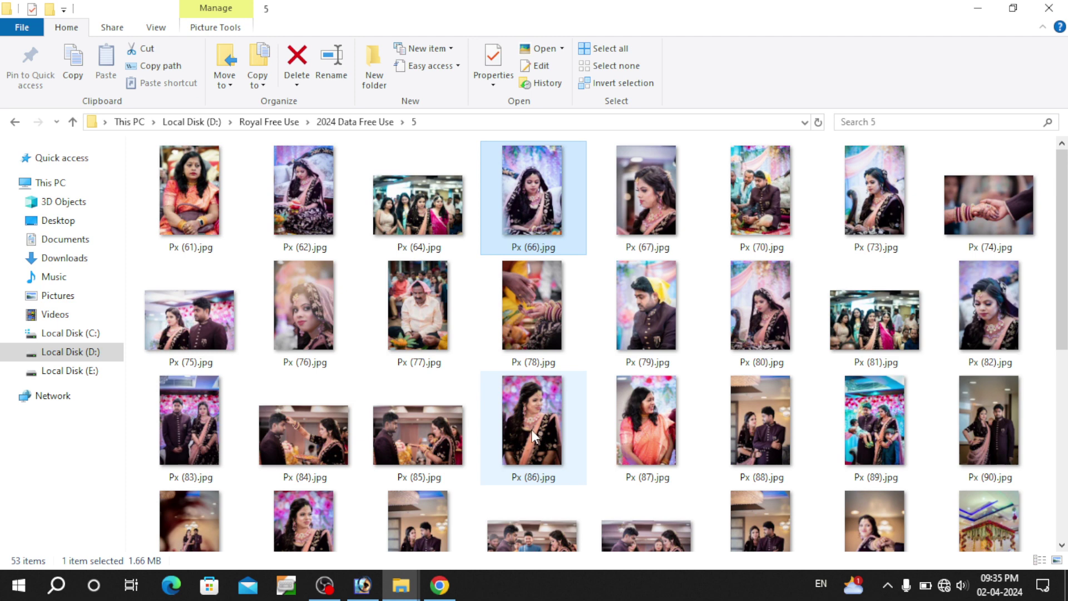
{"action": "mouse_move", "coordinate": [532, 430]}
{"action": "left_mouse_down"}
{"action": "mouse_move", "coordinate": [382, 584]}
{"action": "mouse_move", "coordinate": [594, 220]}
{"action": "left_mouse_up"}
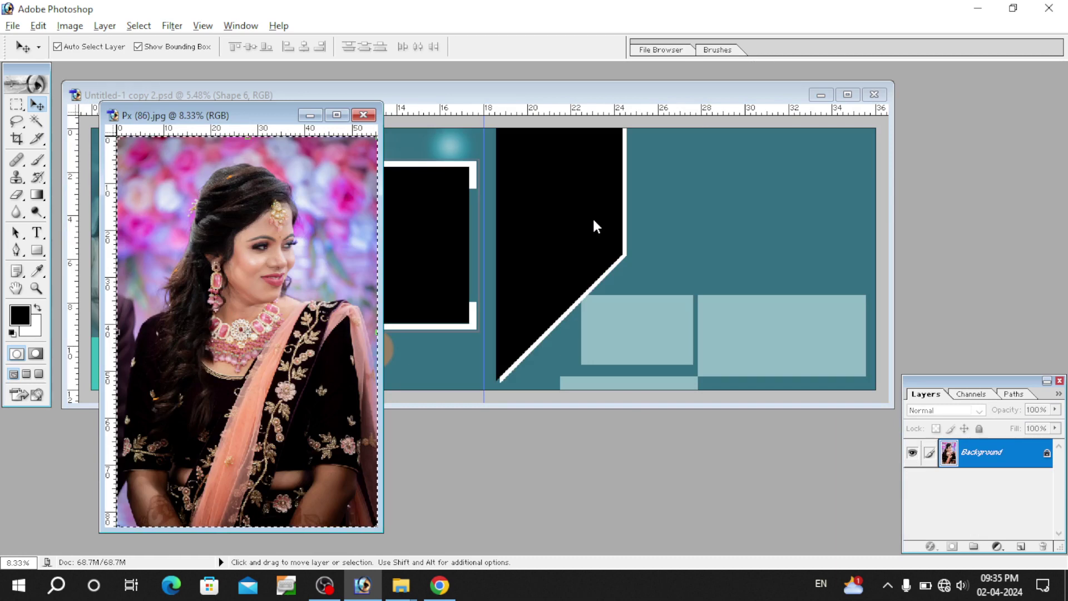
Close the portrait window, maximize the spread and select the Shape 6 frame layer
{"action": "left_click", "coordinate": [364, 115]}
{"action": "double_click", "coordinate": [429, 95]}
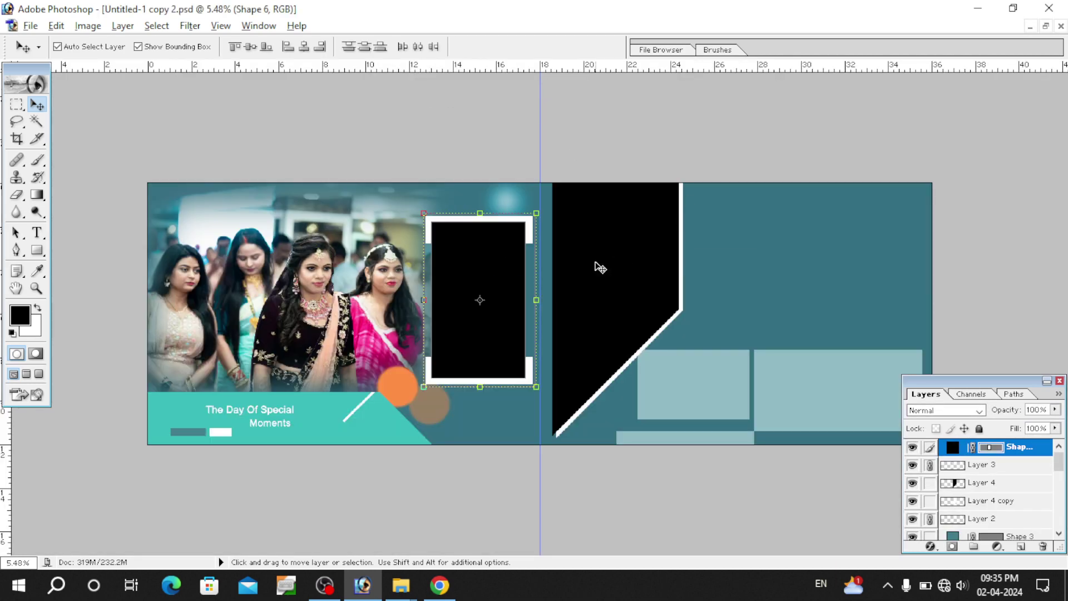
{"action": "right_click", "coordinate": [489, 257]}
{"action": "left_click", "coordinate": [517, 274]}
{"action": "left_click", "coordinate": [992, 449]}
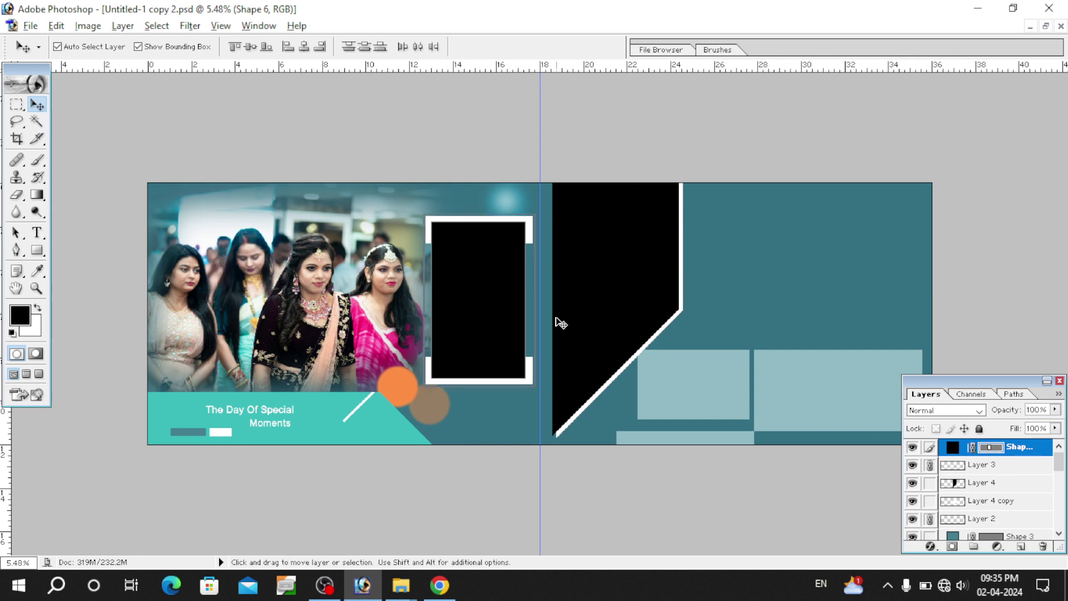
{"action": "right_click", "coordinate": [472, 262]}
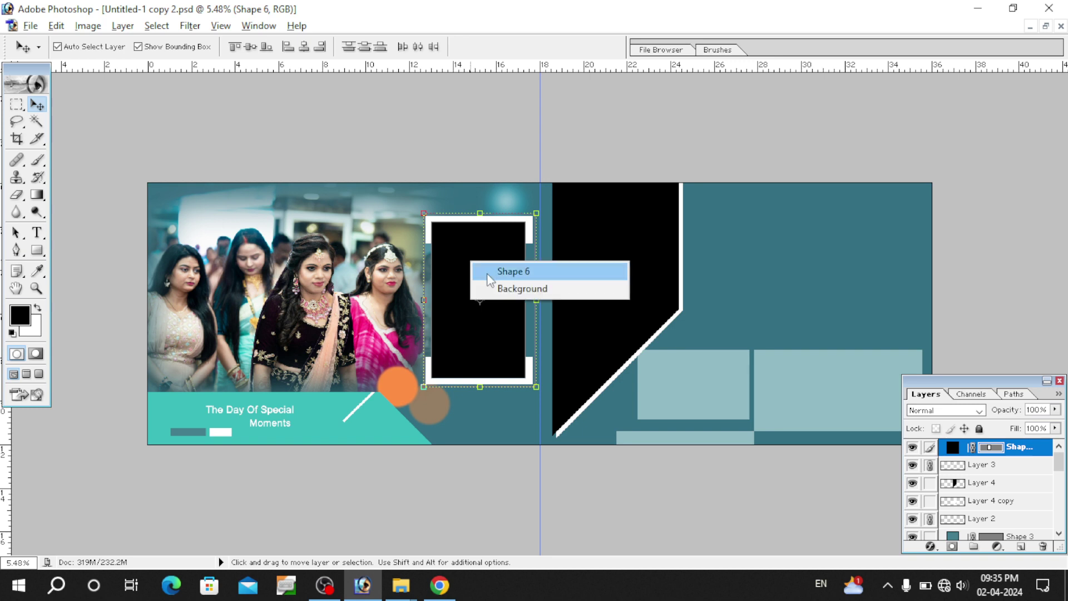
{"action": "left_click", "coordinate": [487, 271]}
{"action": "left_click", "coordinate": [953, 447]}
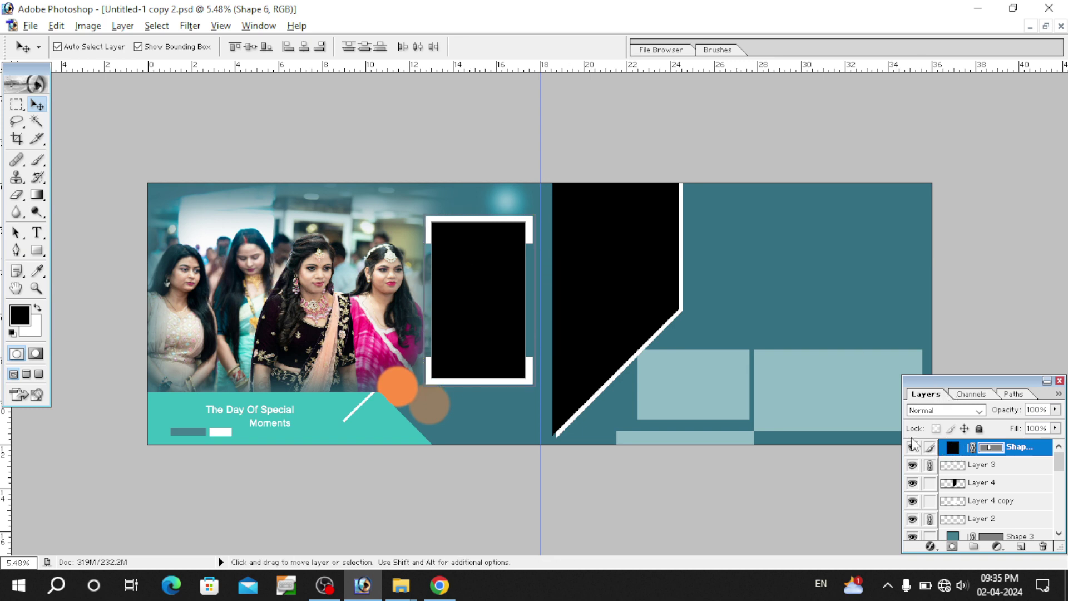
Isolate the Shape 6 frame layer and load its shape as a selection
{"action": "key", "text": "w"}
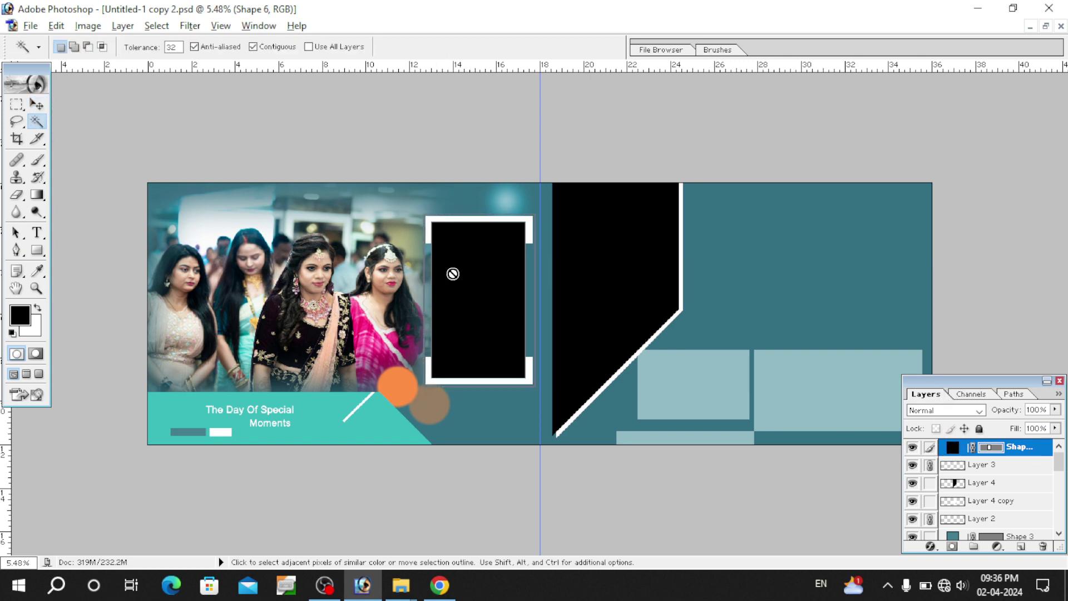
{"action": "key", "text": "v"}
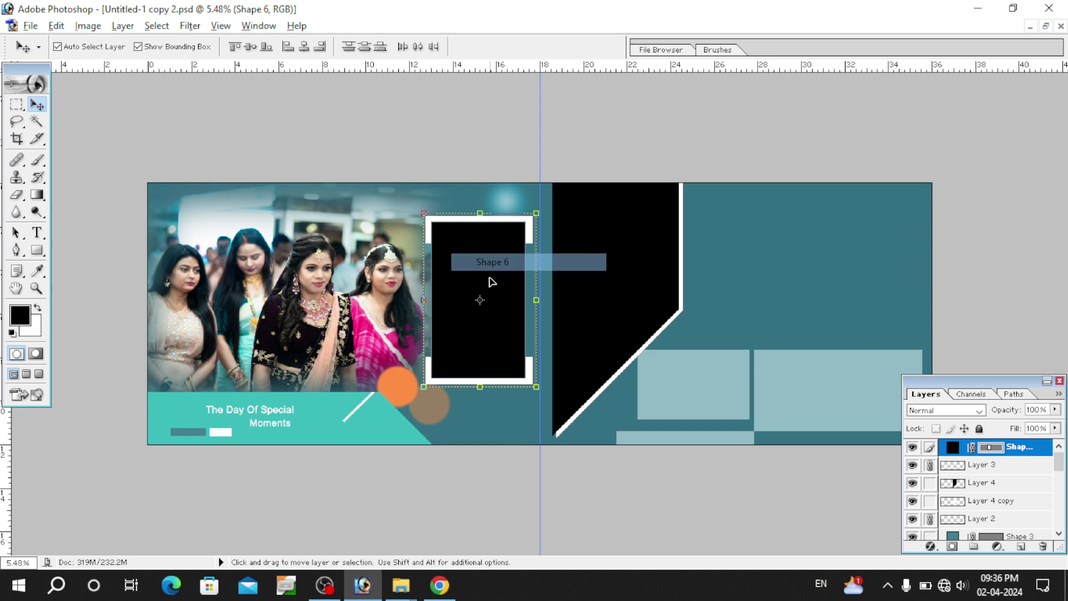
{"action": "left_click", "coordinate": [930, 465]}
{"action": "left_click", "coordinate": [930, 518]}
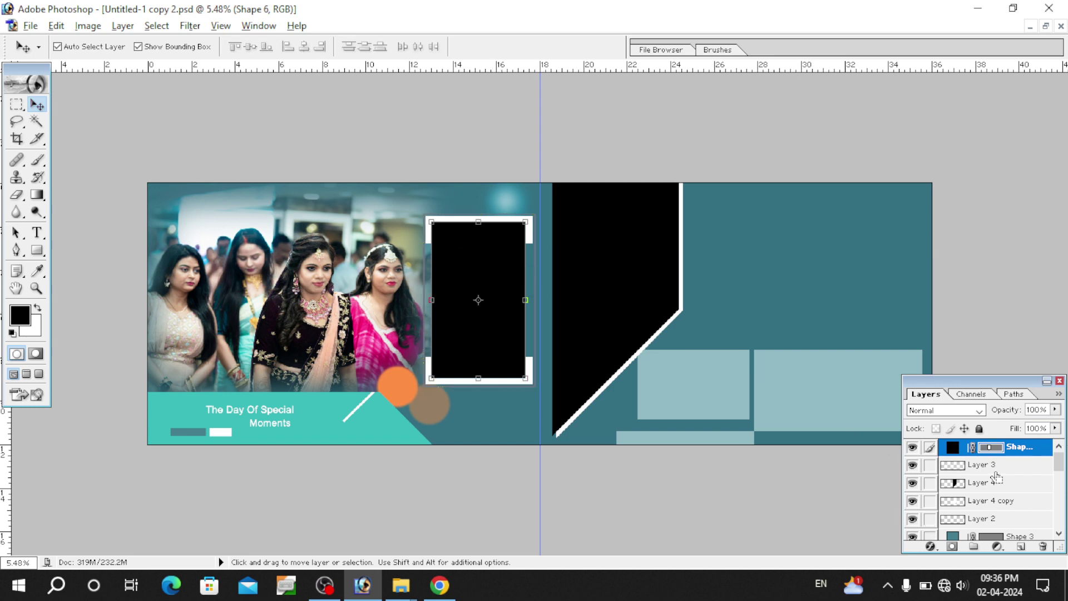
{"action": "key", "text": "ctrl+Return"}
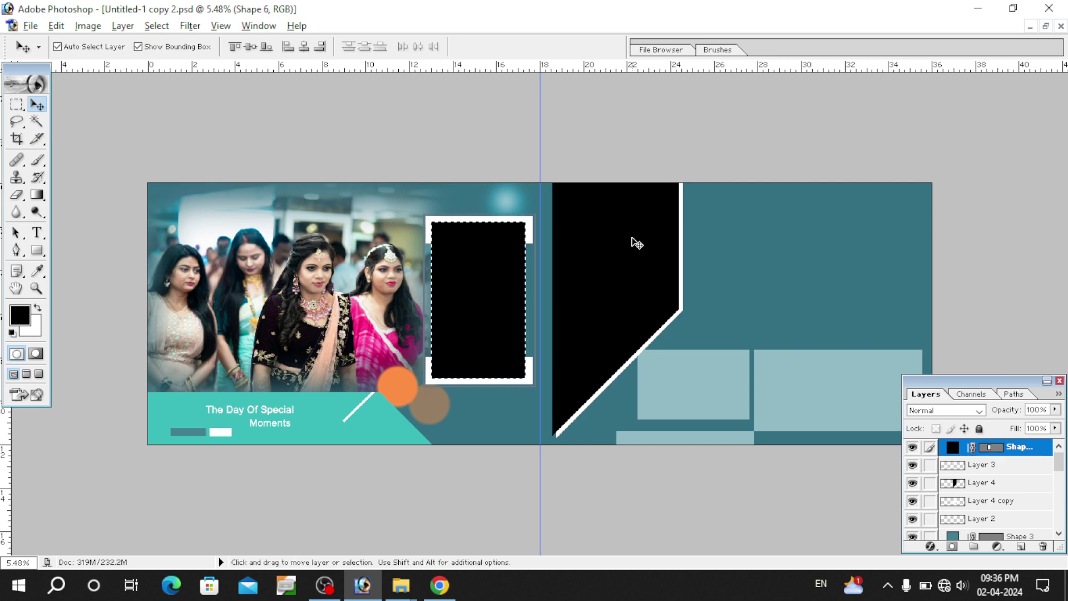
Paste the portrait into the frame selection and begin shrinking it
{"action": "left_click", "coordinate": [57, 26]}
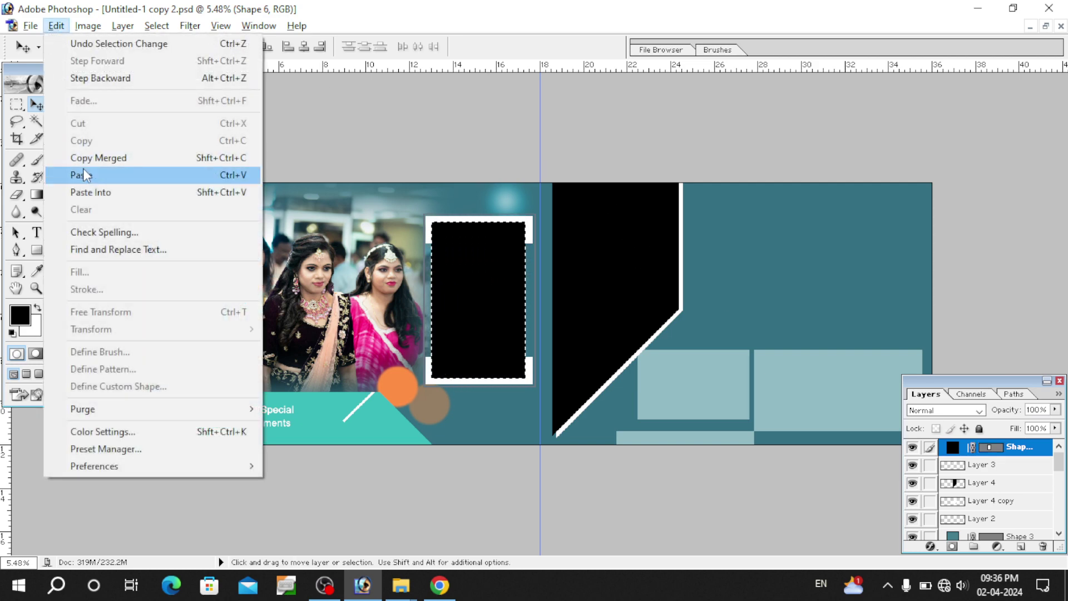
{"action": "left_click", "coordinate": [111, 192]}
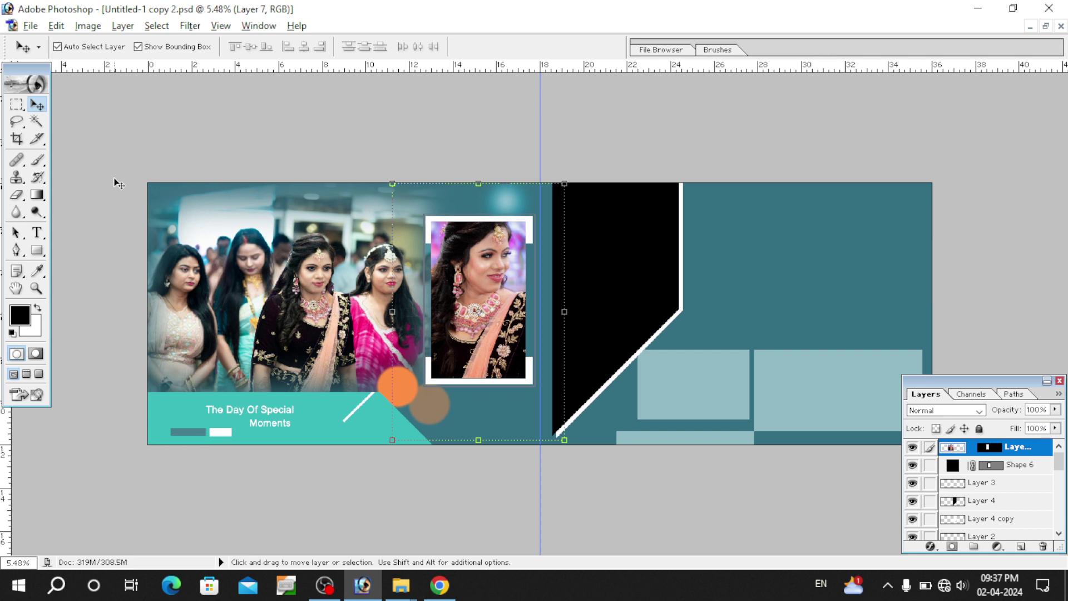
{"action": "left_click", "coordinate": [566, 184]}
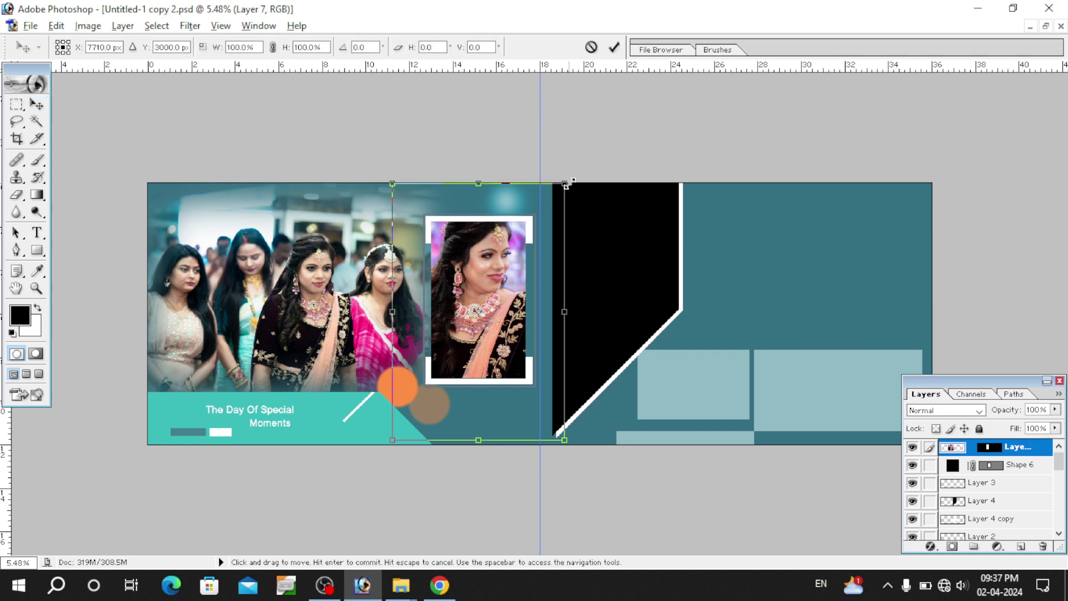
{"action": "left_click_drag", "start_coordinate": [566, 184], "coordinate": [541, 219]}
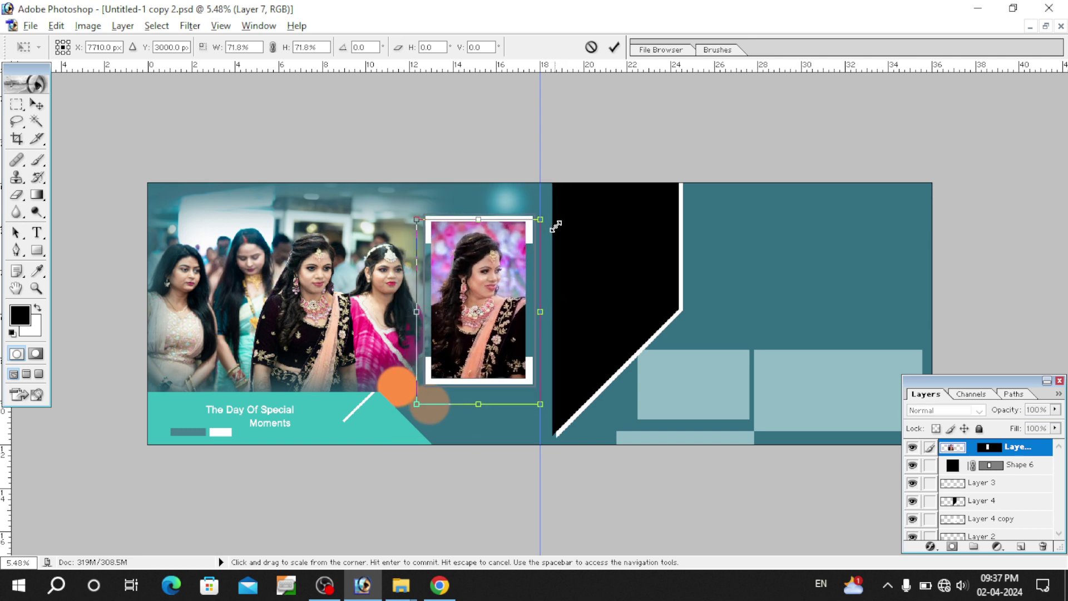
Flip the portrait horizontally, shrink it and tilt it about -2.5° to fit the frame
{"action": "right_click", "coordinate": [474, 303]}
{"action": "left_click", "coordinate": [518, 461]}
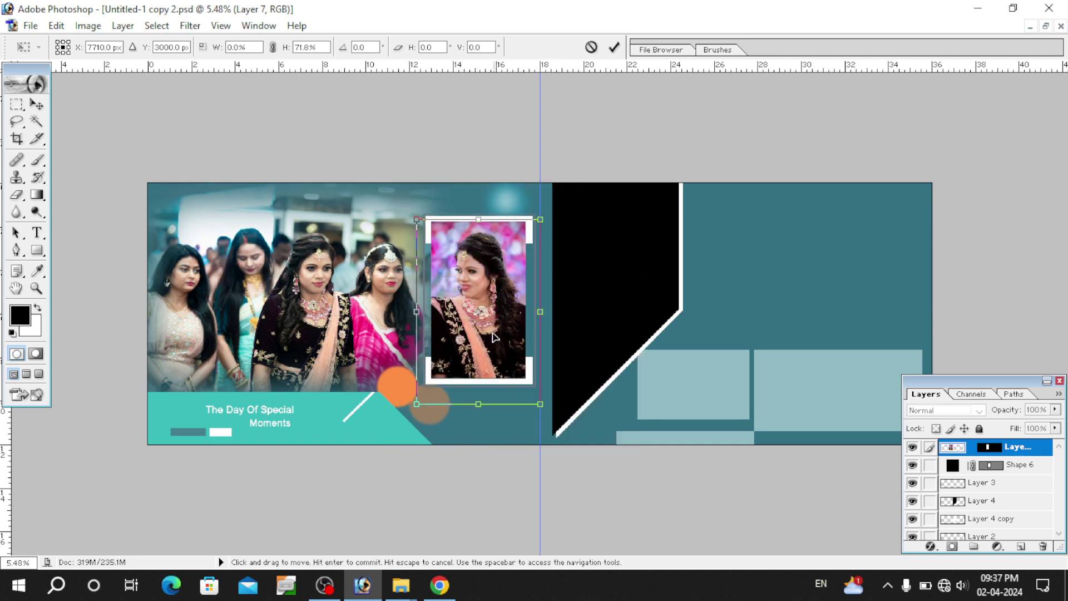
{"action": "left_click_drag", "start_coordinate": [499, 328], "coordinate": [499, 321]}
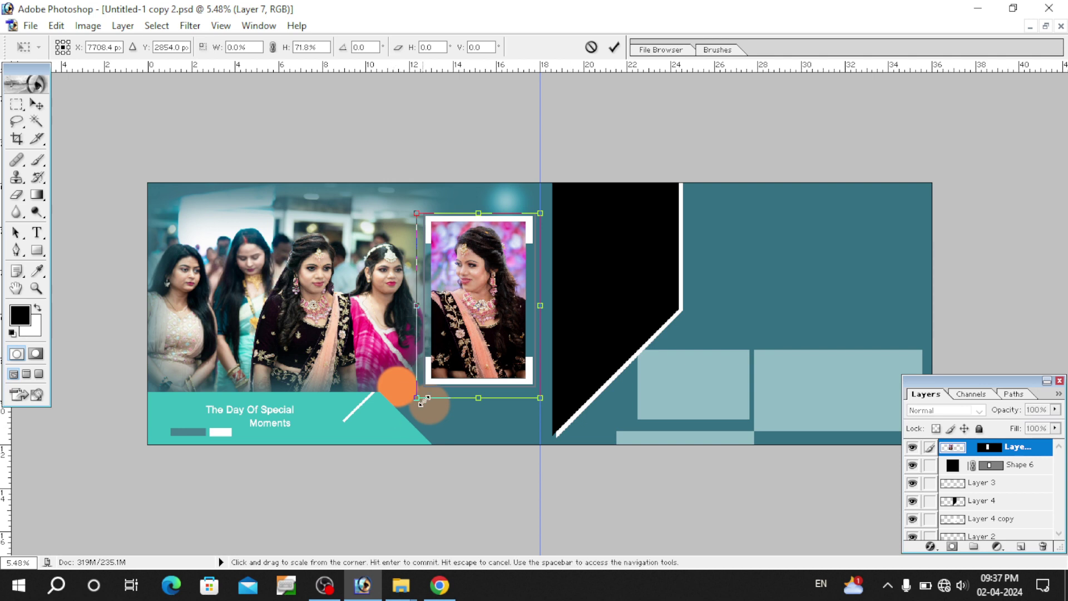
{"action": "left_click_drag", "start_coordinate": [419, 399], "coordinate": [423, 390]}
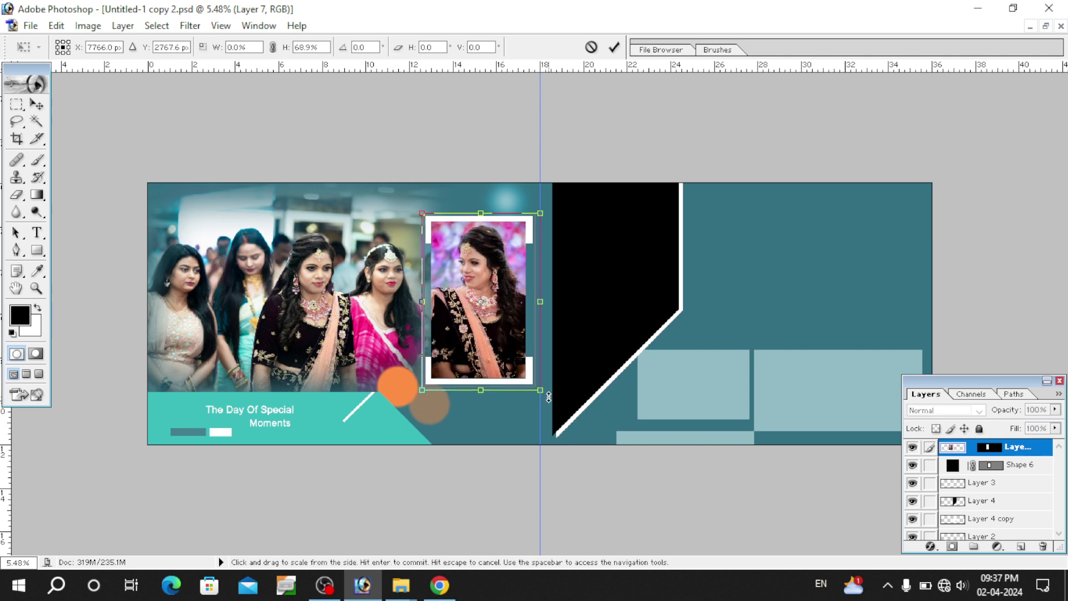
{"action": "left_click_drag", "start_coordinate": [540, 393], "coordinate": [533, 382]}
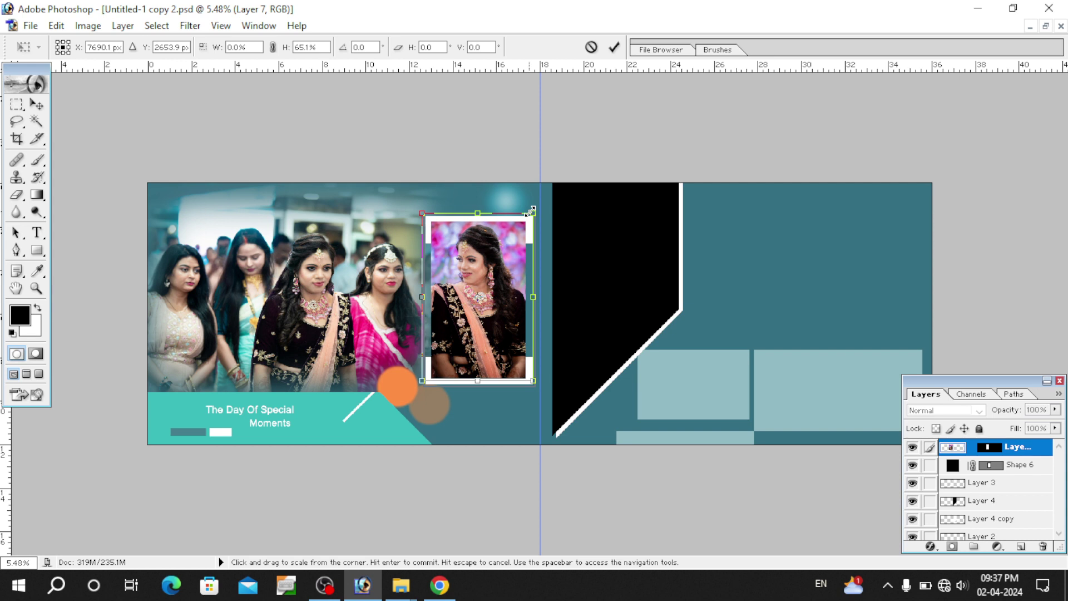
{"action": "left_click_drag", "start_coordinate": [529, 210], "coordinate": [525, 208]}
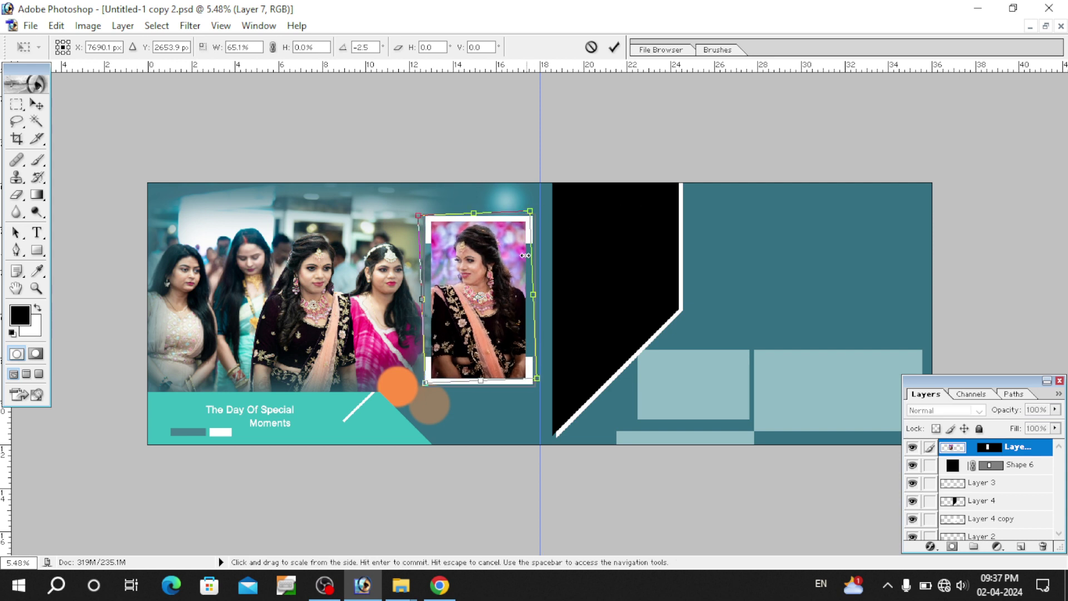
{"action": "key", "text": "Return"}
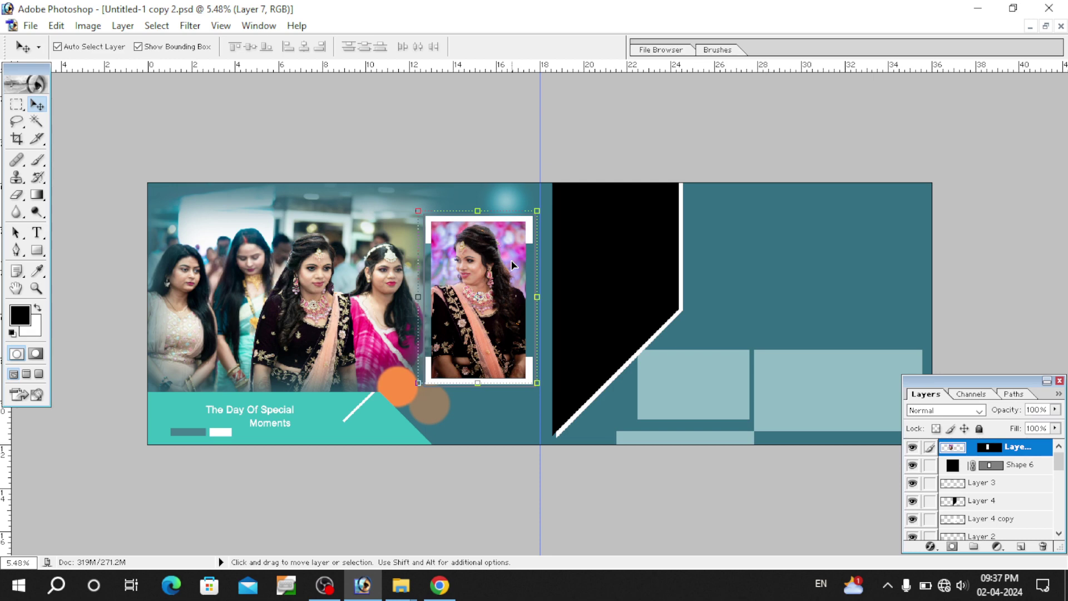
{"action": "right_click", "coordinate": [503, 278]}
Open Px (97).jpg from photo folder 5 in Photoshop
{"action": "left_click", "coordinate": [492, 517]}
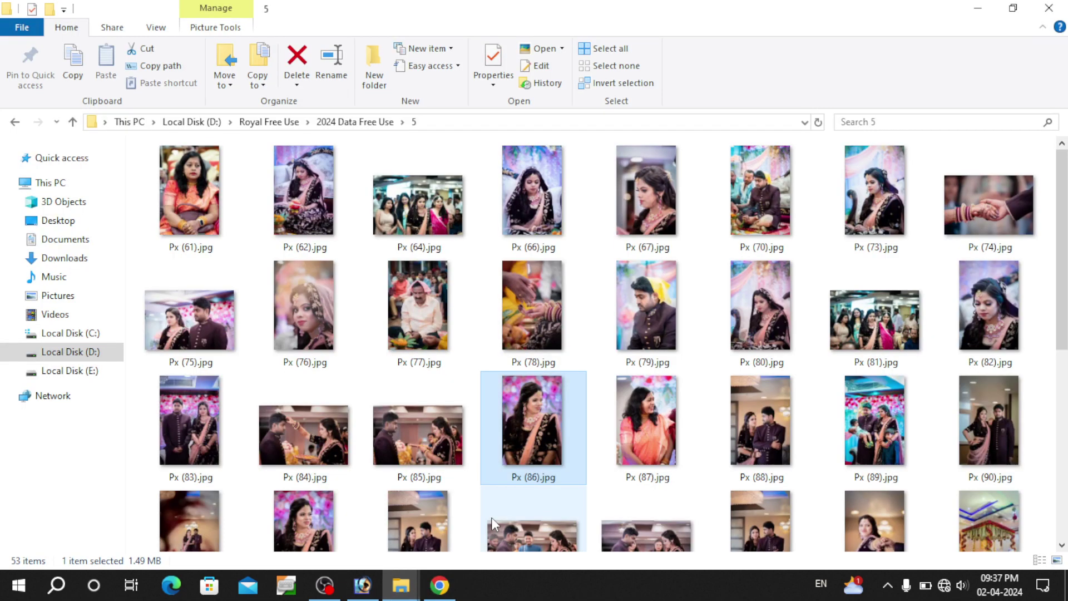
{"action": "left_click", "coordinate": [362, 584]}
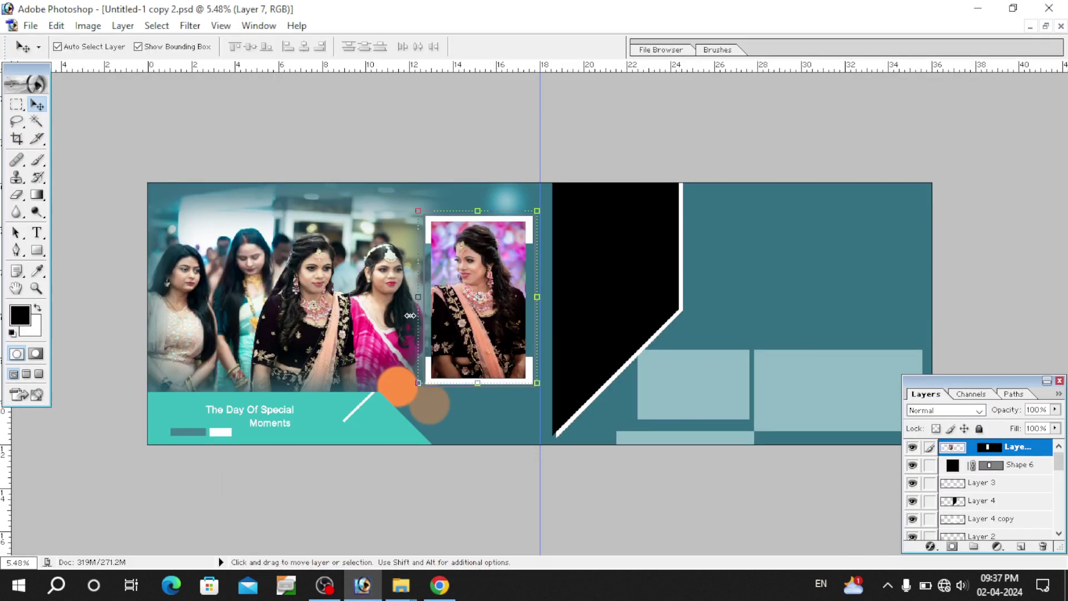
{"action": "mouse_move", "coordinate": [401, 586]}
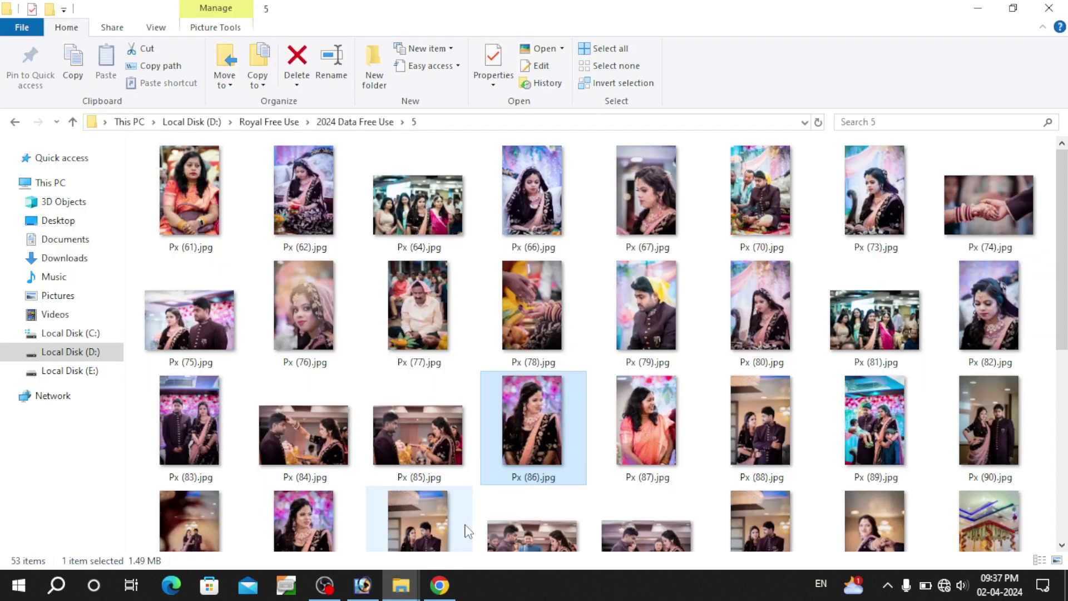
{"action": "left_click", "coordinate": [467, 551]}
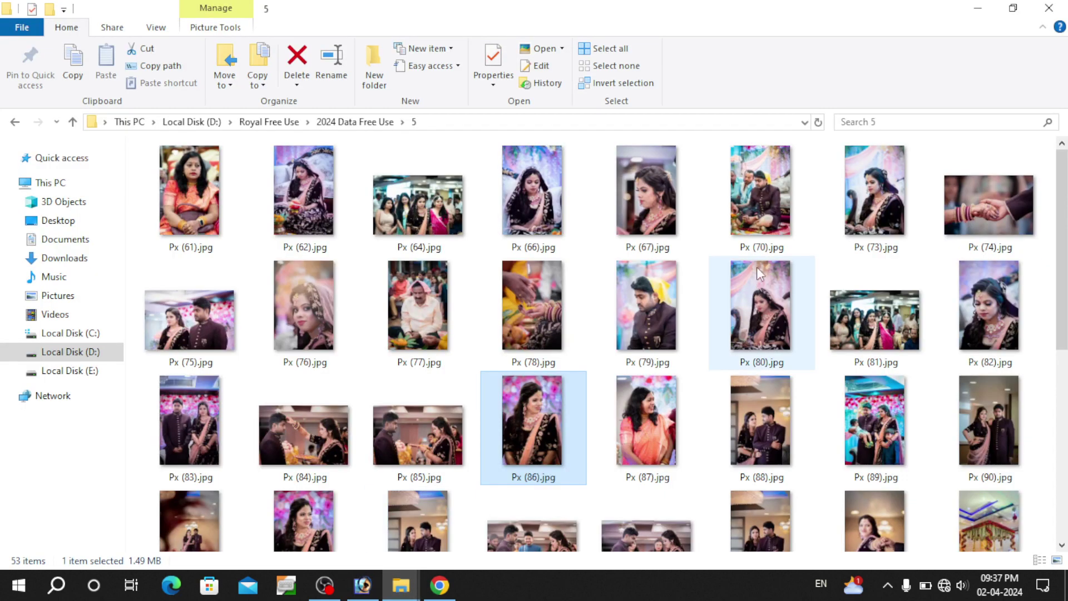
{"action": "scroll", "coordinate": [1063, 281], "scroll_direction": "down", "scroll_amount": 2}
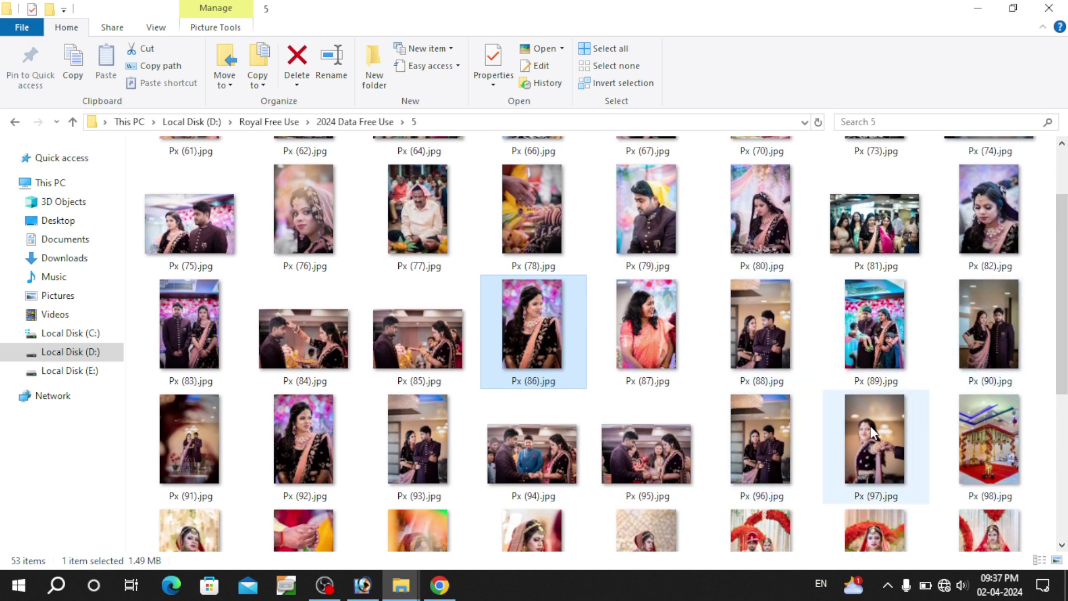
{"action": "mouse_move", "coordinate": [871, 426]}
{"action": "left_mouse_down"}
{"action": "mouse_move", "coordinate": [880, 457]}
{"action": "mouse_move", "coordinate": [617, 2]}
{"action": "left_mouse_up"}
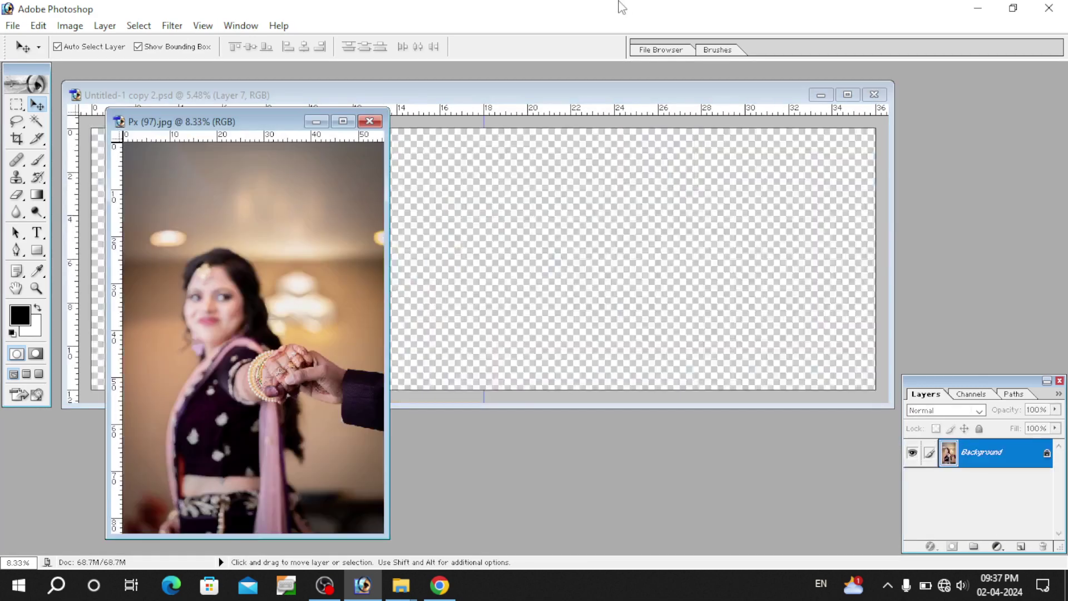
Paste the Px (97) photo into Layer 4's black angled frame and shift it up
{"action": "left_click", "coordinate": [472, 140]}
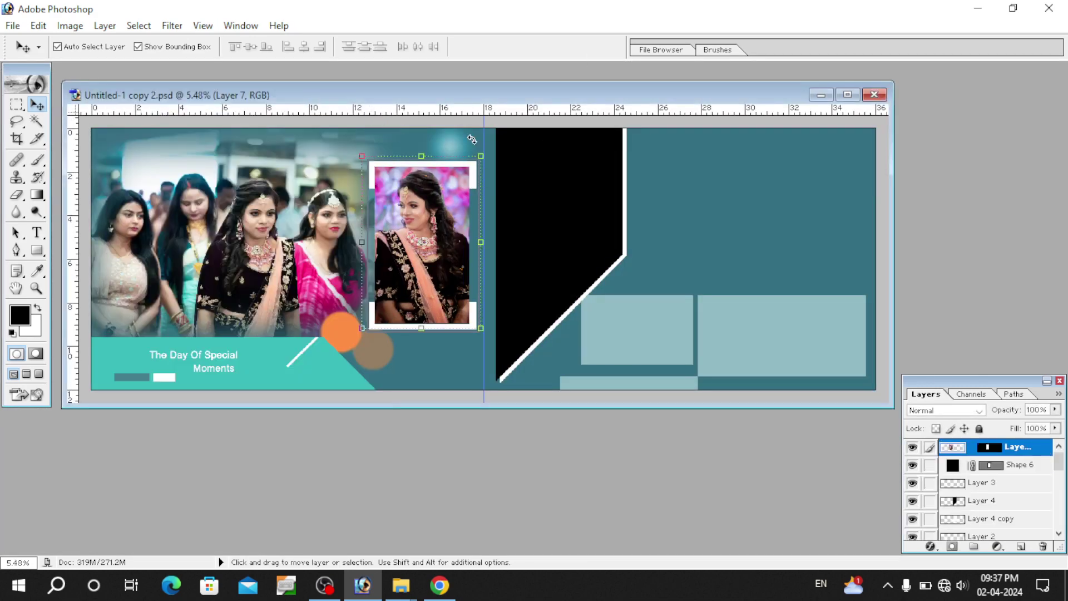
{"action": "left_click", "coordinate": [567, 167]}
{"action": "left_click", "coordinate": [848, 94]}
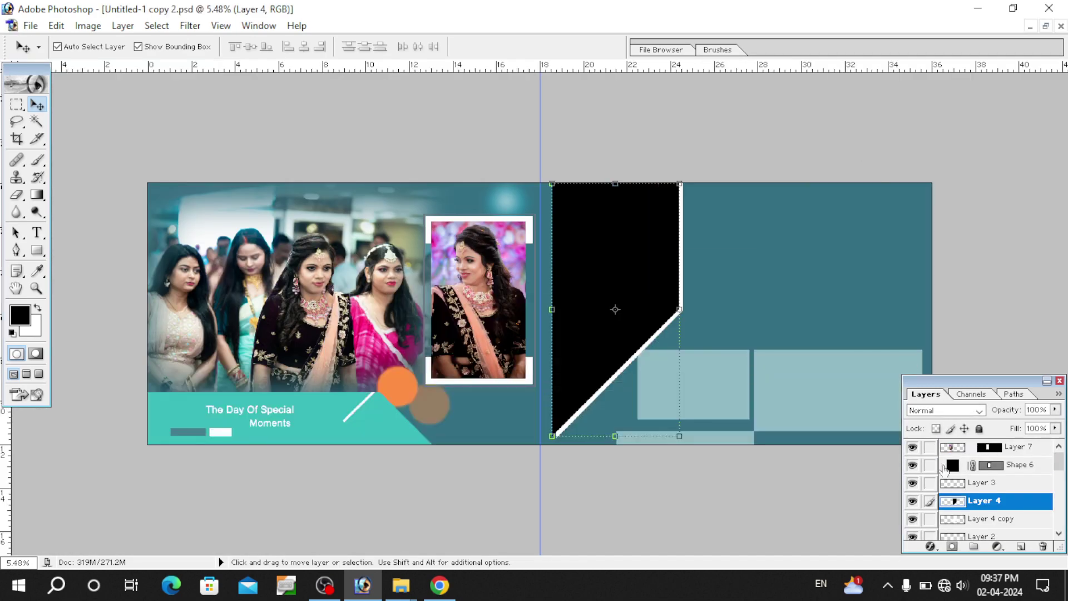
{"action": "left_click", "coordinate": [953, 501], "text": "ctrl"}
{"action": "left_click", "coordinate": [57, 26]}
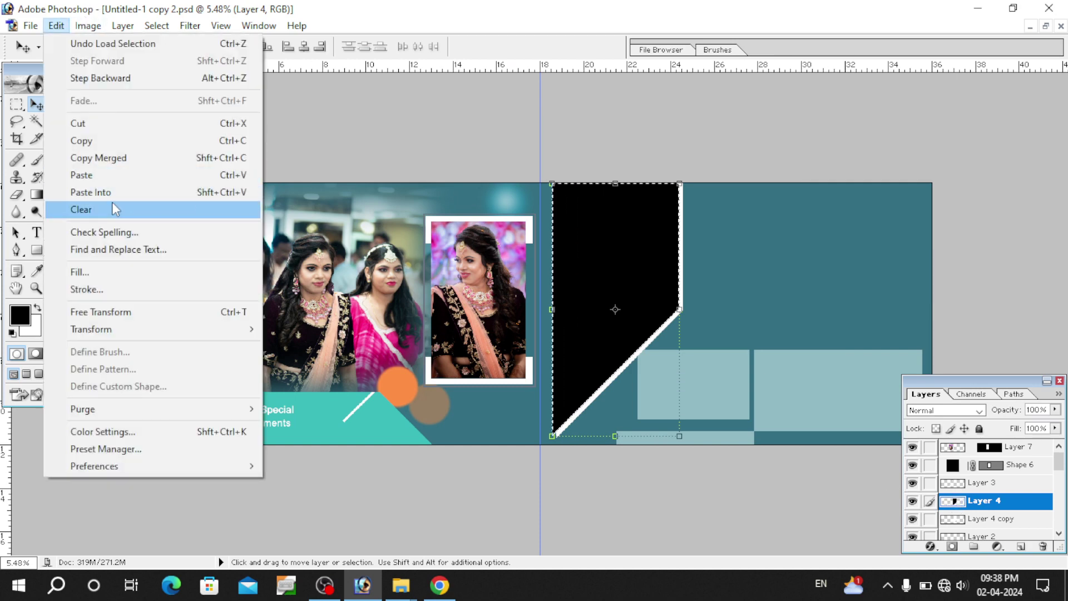
{"action": "left_click", "coordinate": [111, 192]}
{"action": "mouse_move", "coordinate": [638, 281]}
{"action": "left_mouse_down"}
{"action": "mouse_move", "coordinate": [633, 247]}
{"action": "mouse_move", "coordinate": [641, 267]}
{"action": "left_mouse_up"}
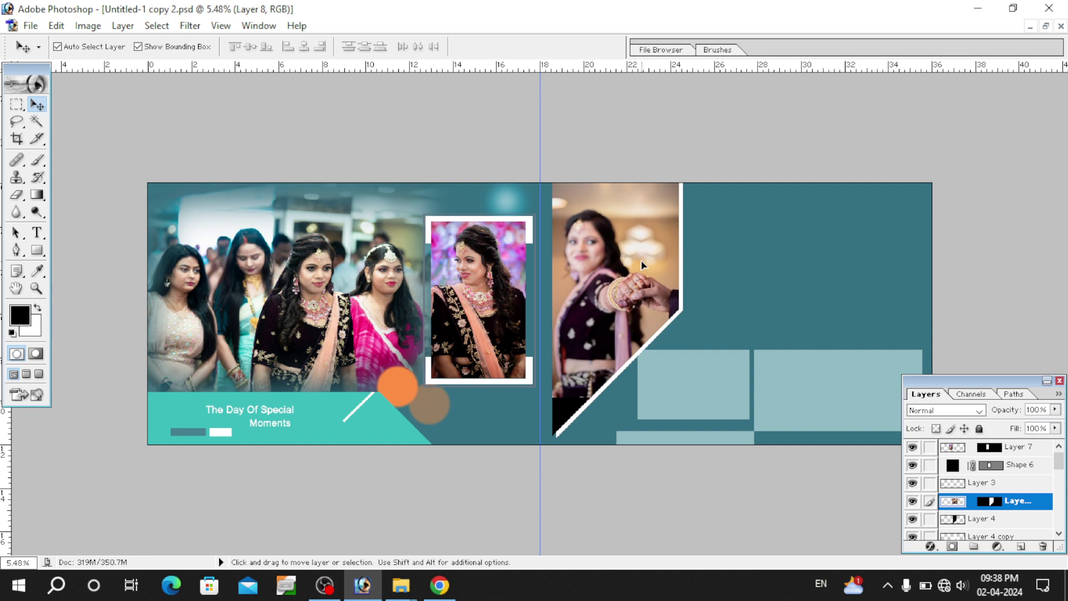
Shrink the framed photo to about 86%, then enlarge it to about 98%
{"action": "left_click", "coordinate": [697, 397]}
{"action": "left_click_drag", "start_coordinate": [697, 396], "coordinate": [683, 378]}
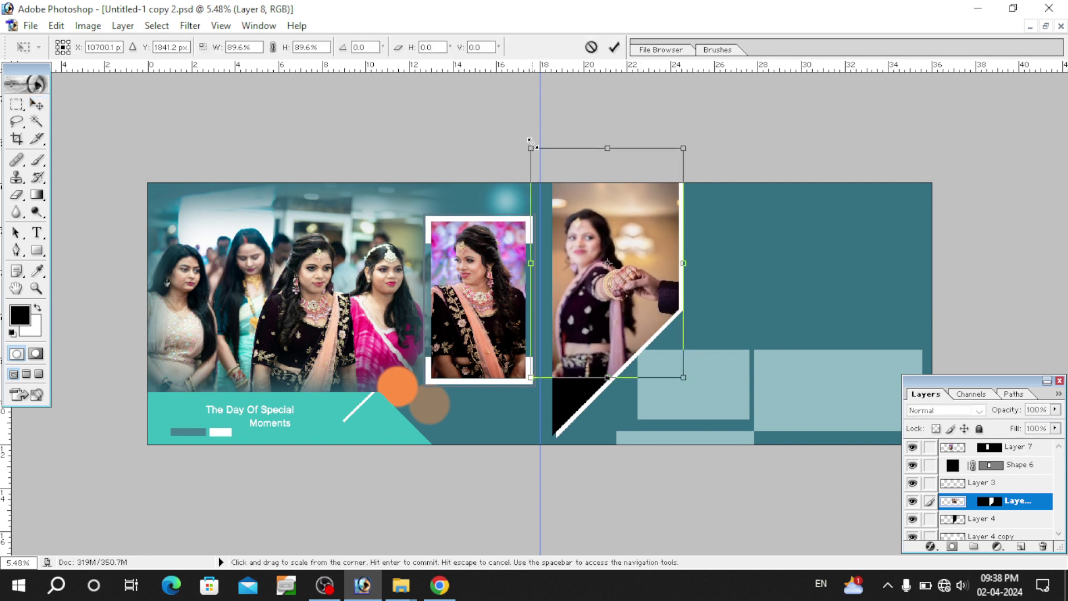
{"action": "left_click_drag", "start_coordinate": [524, 135], "coordinate": [535, 155]}
{"action": "key", "text": "Return"}
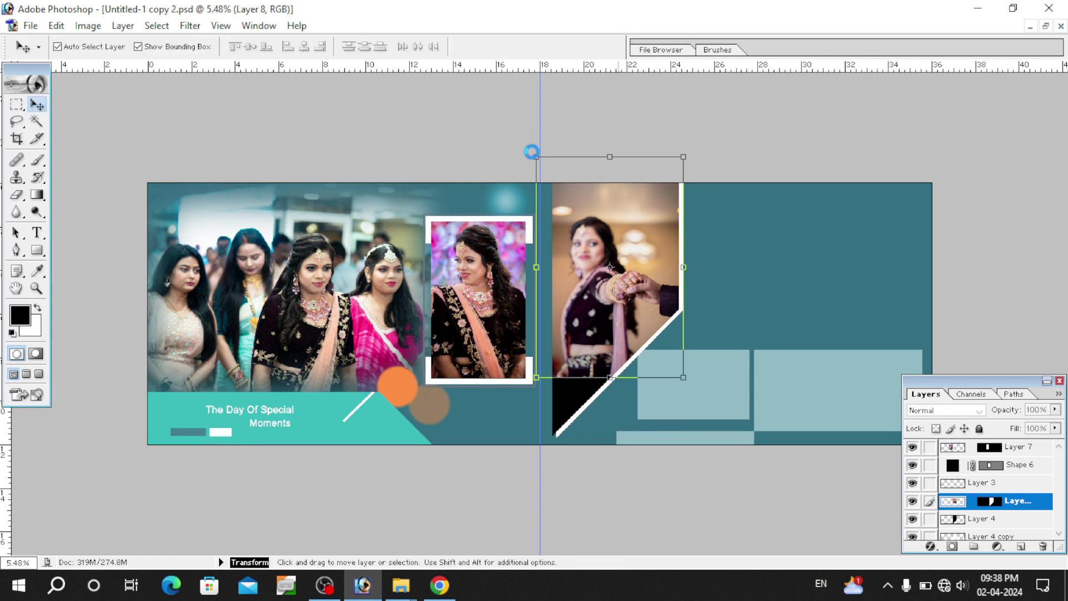
{"action": "key", "text": "ctrl+t"}
{"action": "left_click_drag", "start_coordinate": [535, 156], "coordinate": [540, 162]}
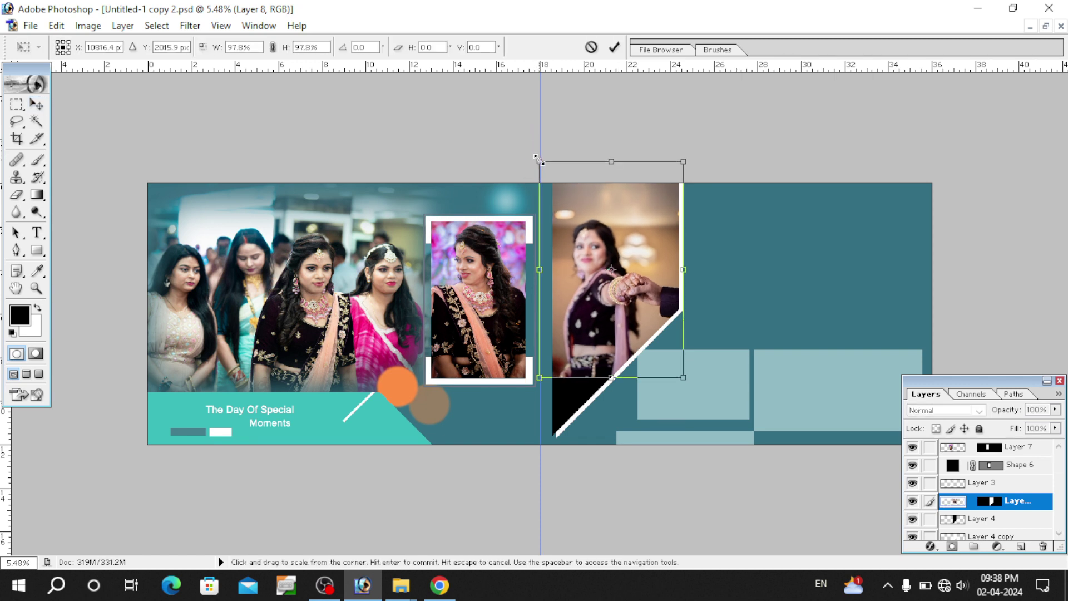
{"action": "key", "text": "Return"}
{"action": "left_click", "coordinate": [16, 105]}
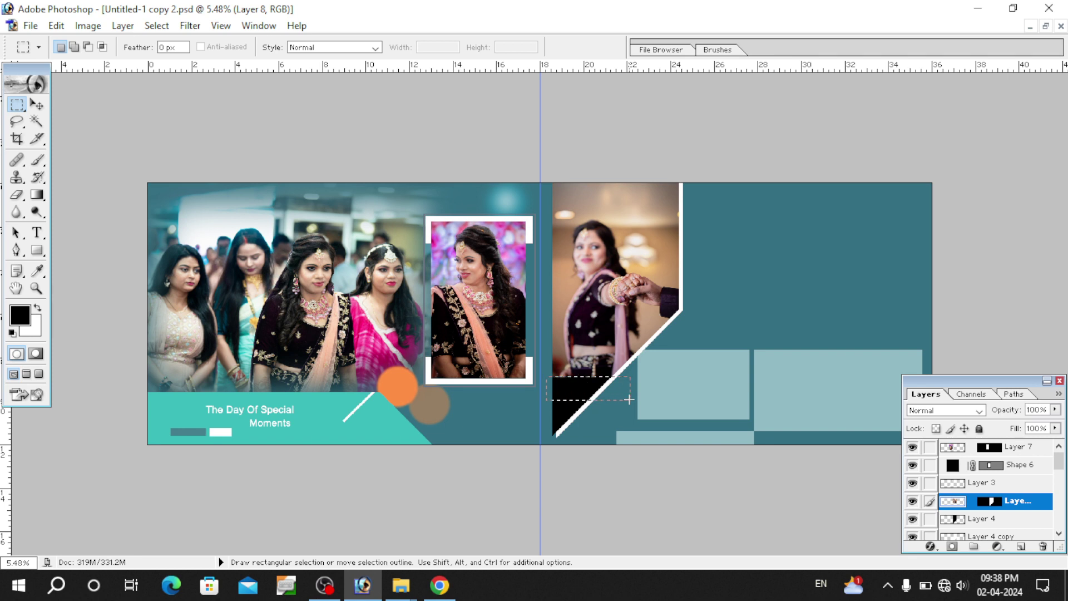
Stretch a thin strip from the photo's bottom edge down over the black gap
{"action": "mouse_move", "coordinate": [629, 399]}
{"action": "left_mouse_down"}
{"action": "mouse_move", "coordinate": [645, 426]}
{"action": "mouse_move", "coordinate": [618, 452]}
{"action": "left_mouse_up"}
{"action": "key", "text": "ctrl+t"}
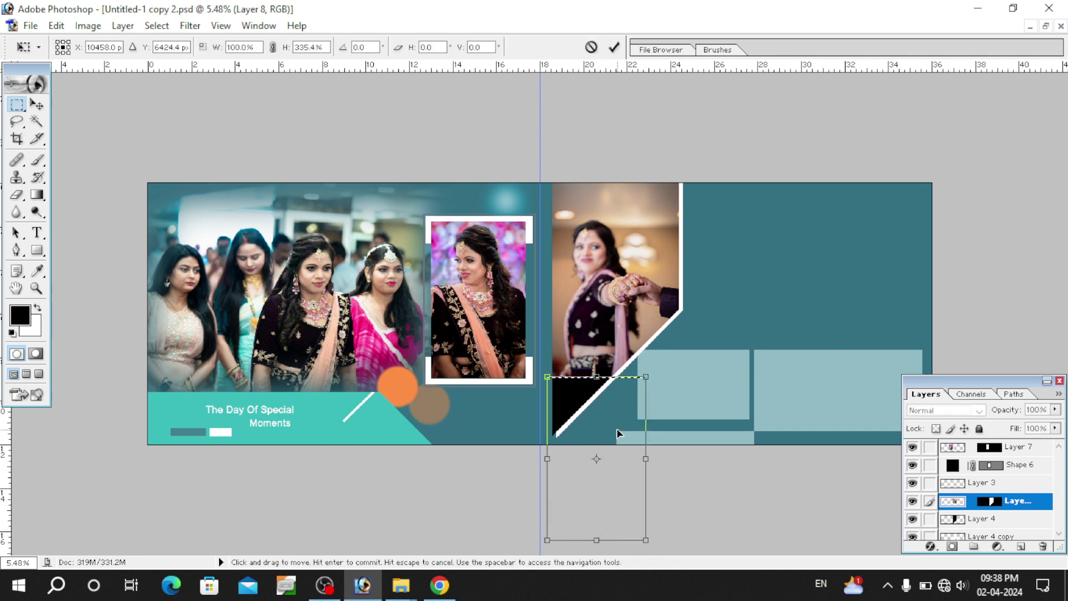
{"action": "key", "text": "Escape"}
{"action": "key", "text": "ctrl+t"}
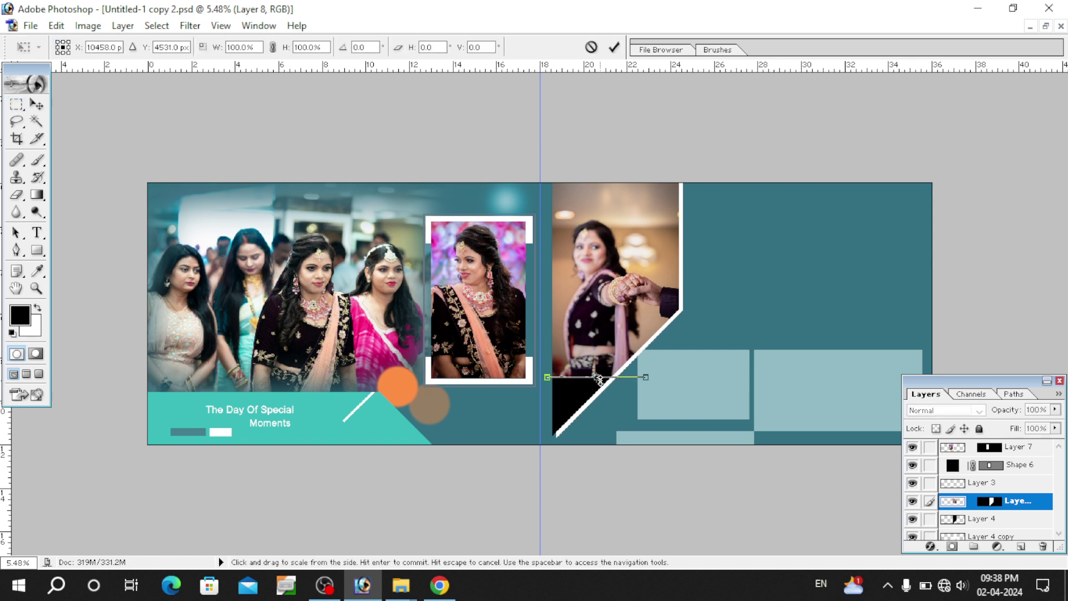
{"action": "left_click_drag", "start_coordinate": [596, 378], "coordinate": [598, 444]}
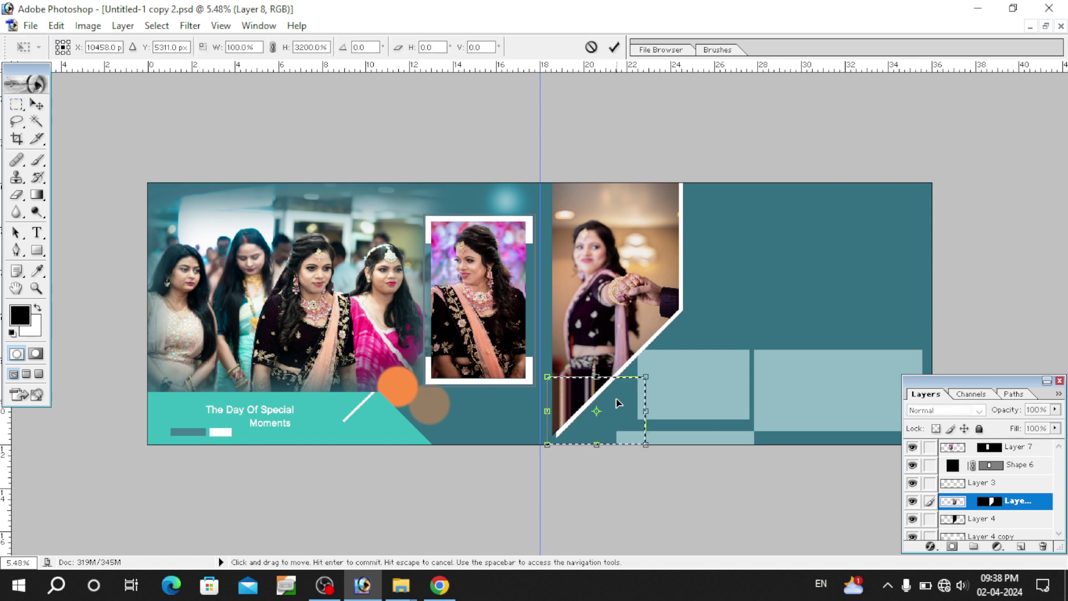
{"action": "key", "text": "Return"}
{"action": "key", "text": "v"}
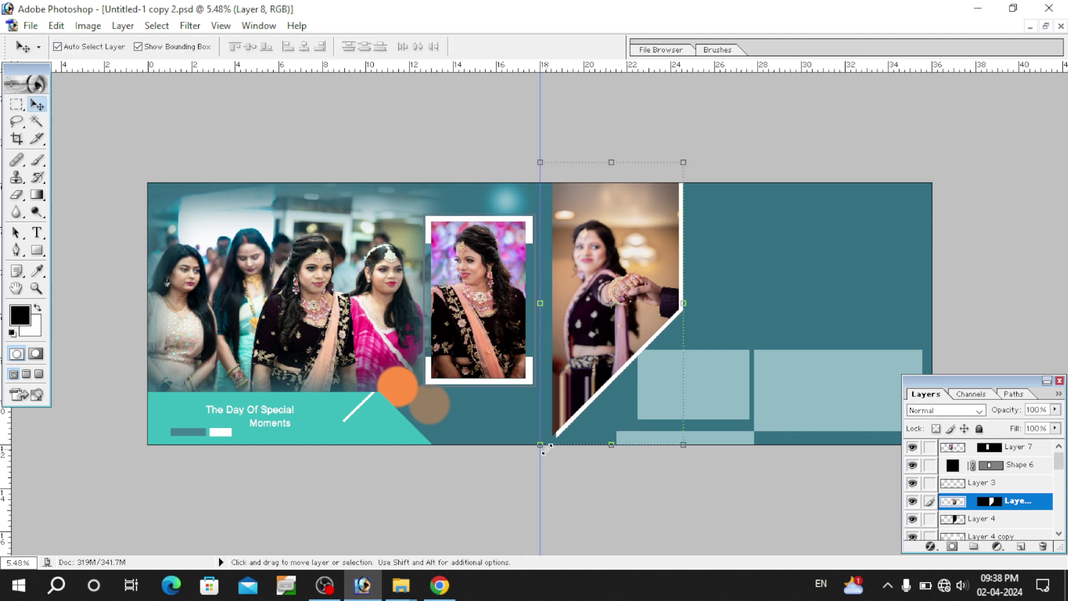
Erase leftover photo at the frame's bottom tip and fit the spread on screen
{"action": "key", "text": "e"}
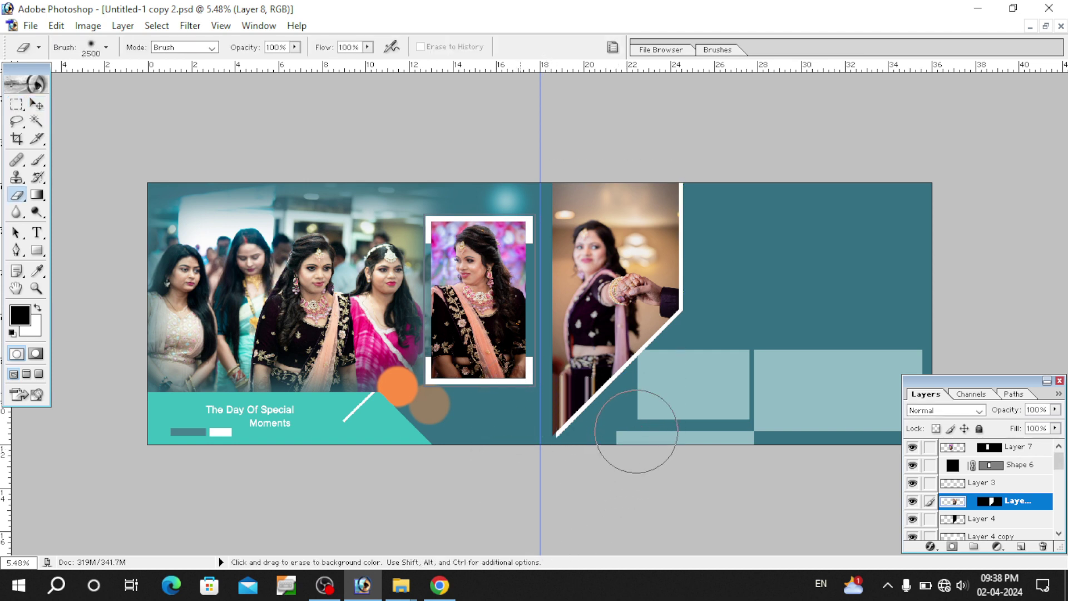
{"action": "left_click", "coordinate": [640, 403]}
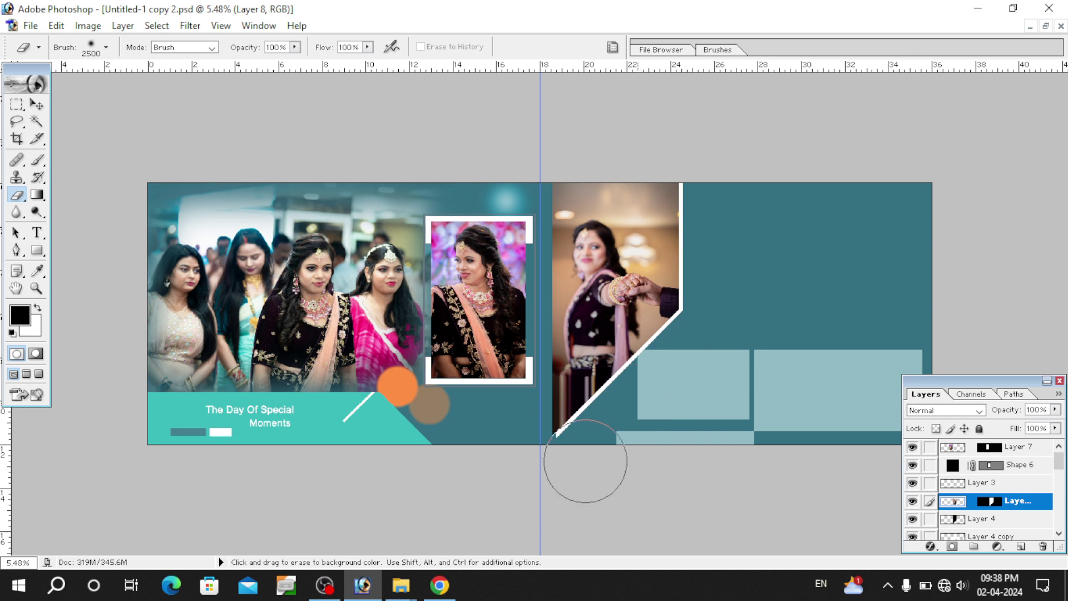
{"action": "left_click_drag", "start_coordinate": [557, 412], "coordinate": [519, 381]}
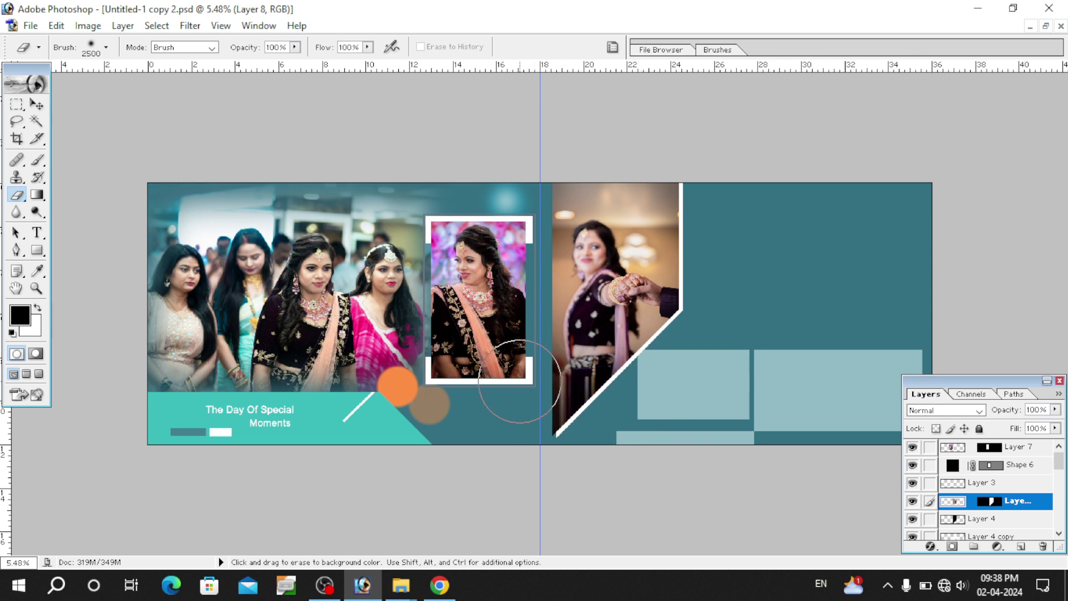
{"action": "key", "text": "v"}
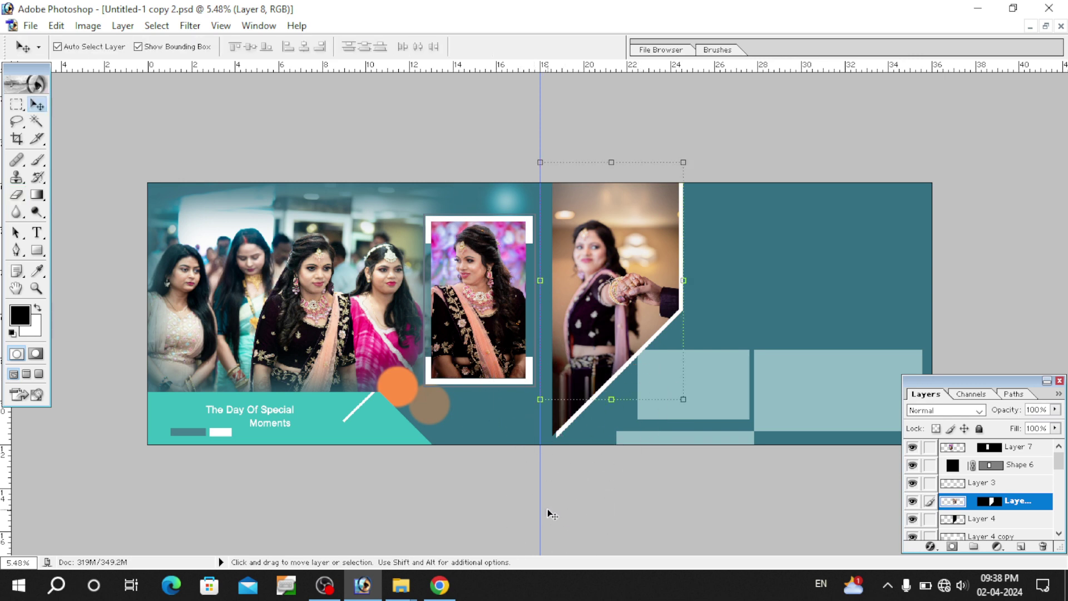
{"action": "right_click", "coordinate": [671, 243]}
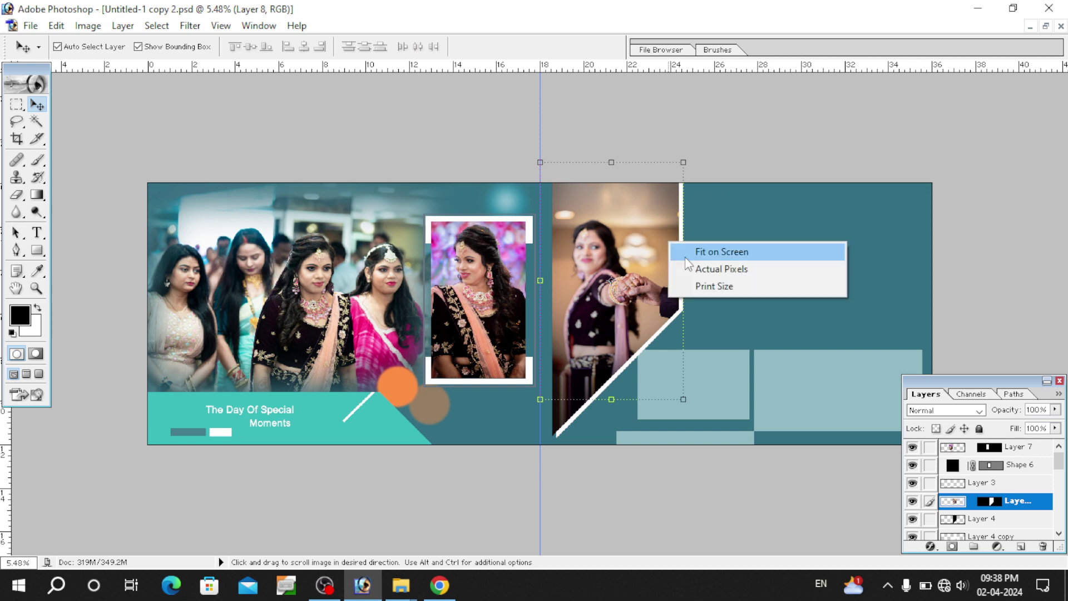
{"action": "left_click", "coordinate": [716, 206]}
{"action": "mouse_move", "coordinate": [401, 585]}
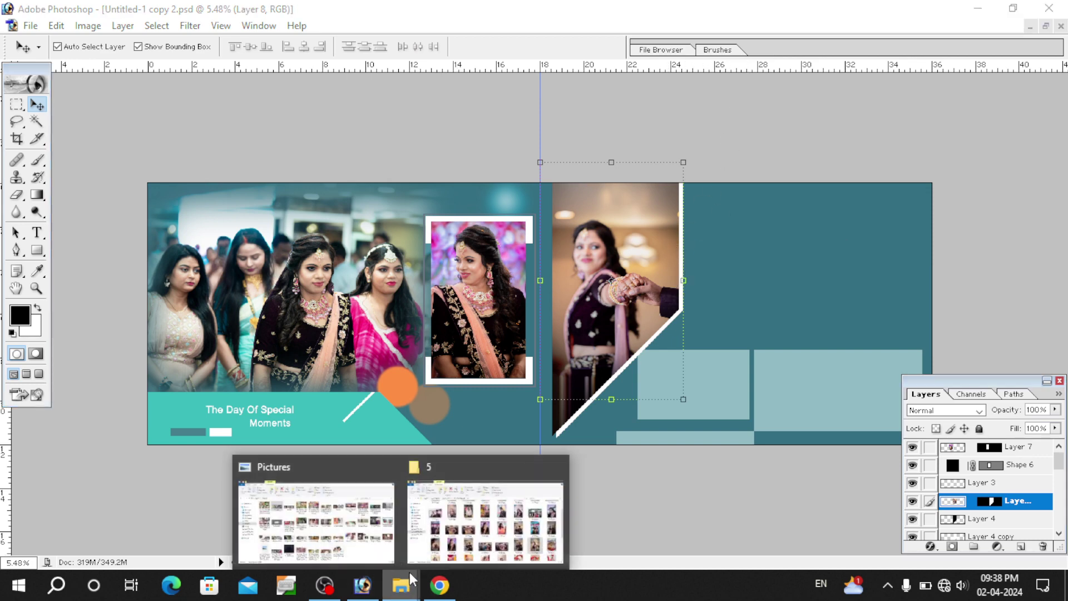
Drag Px (95).jpg from the '5' folder onto Photoshop to open it
{"action": "left_click", "coordinate": [485, 523]}
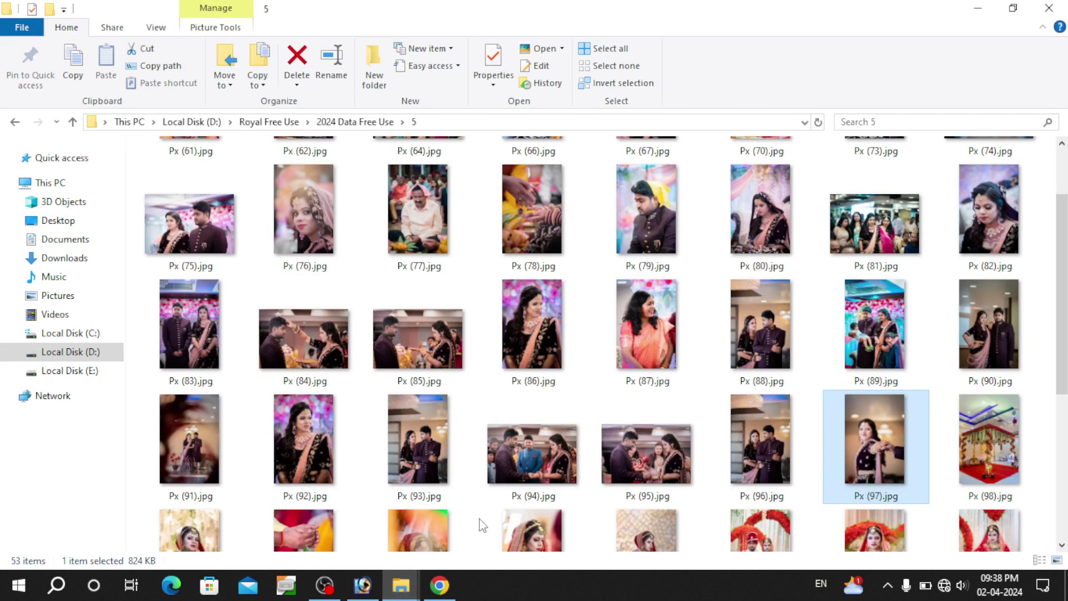
{"action": "left_click", "coordinate": [362, 584]}
{"action": "left_click", "coordinate": [365, 584]}
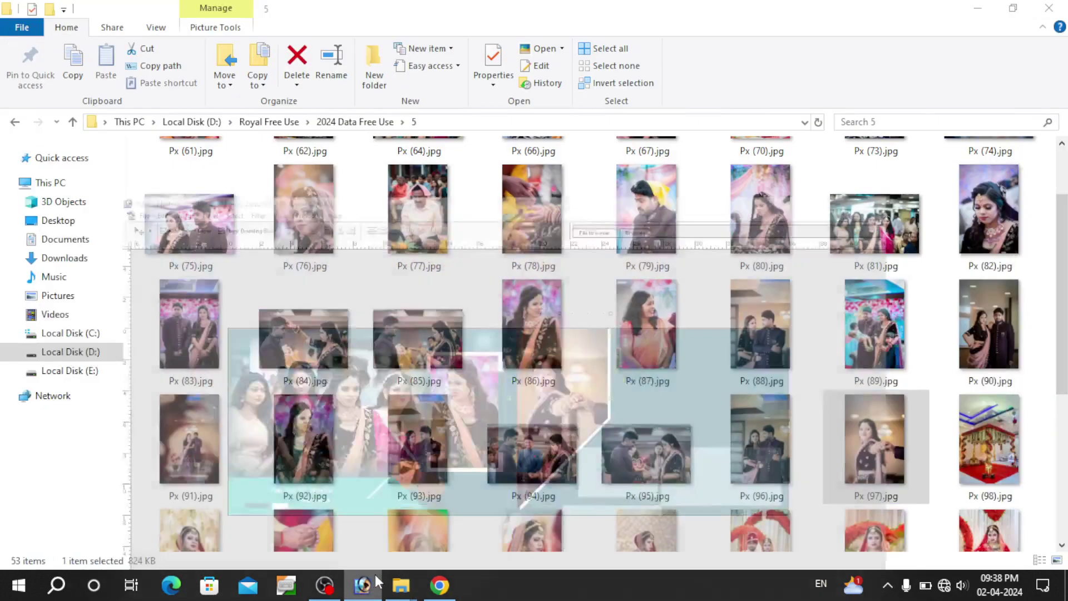
{"action": "scroll", "coordinate": [1039, 323], "scroll_direction": "up", "scroll_amount": 1}
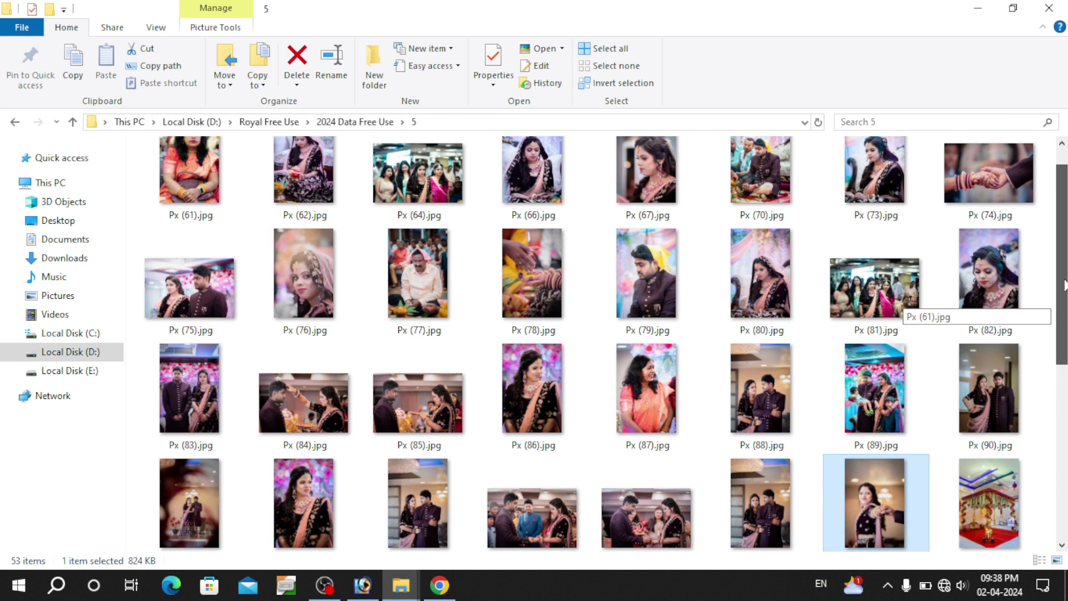
{"action": "left_click_drag", "start_coordinate": [1064, 285], "coordinate": [1064, 264]}
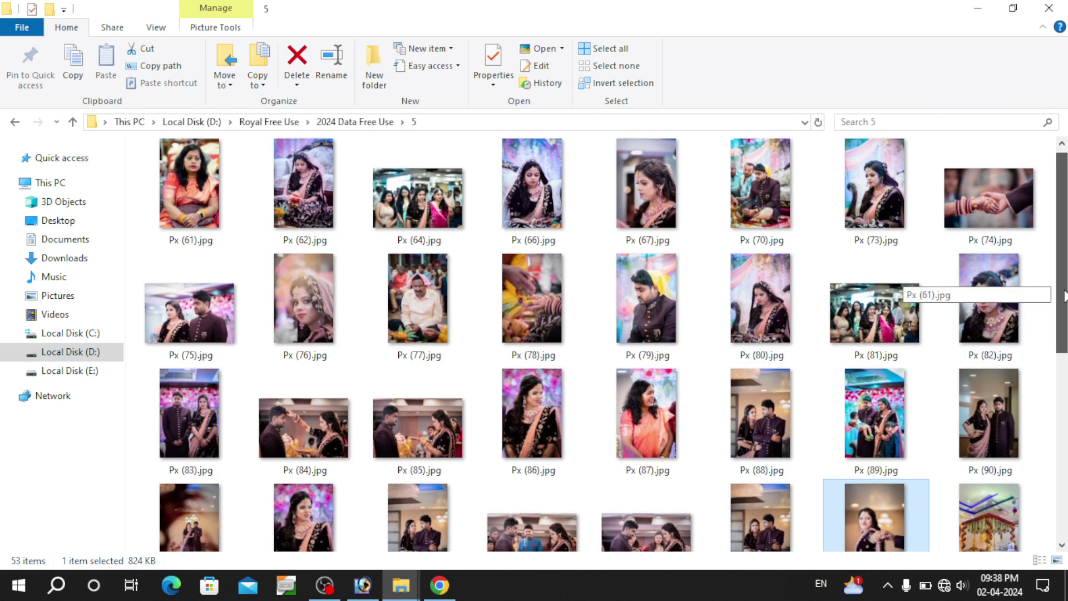
{"action": "left_click_drag", "start_coordinate": [1065, 290], "coordinate": [1064, 371]}
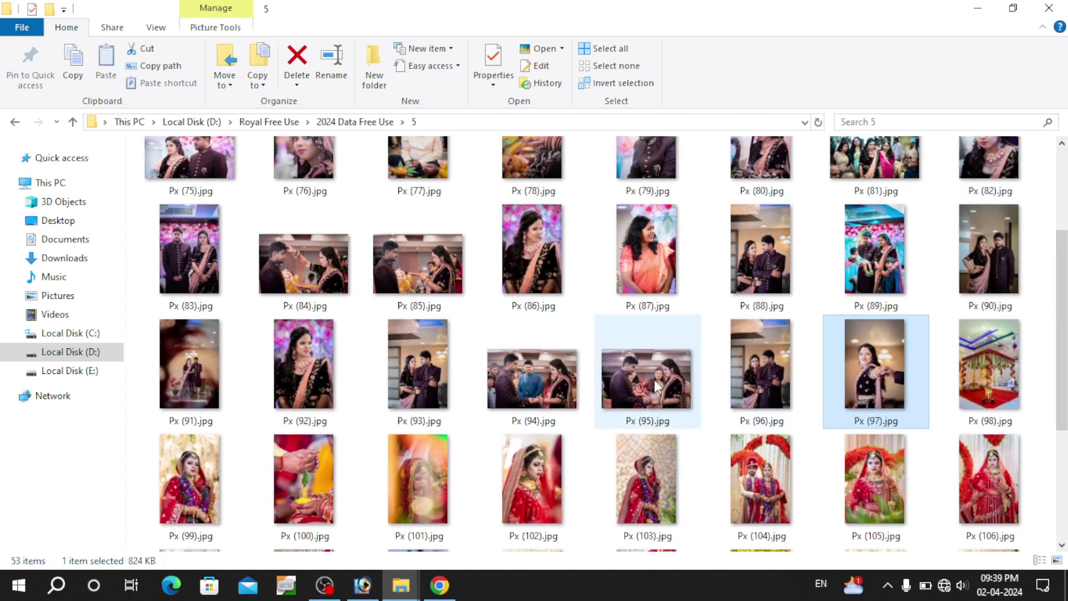
{"action": "mouse_move", "coordinate": [645, 379]}
{"action": "left_mouse_down"}
{"action": "mouse_move", "coordinate": [706, 400]}
{"action": "mouse_move", "coordinate": [624, 246]}
{"action": "left_mouse_up"}
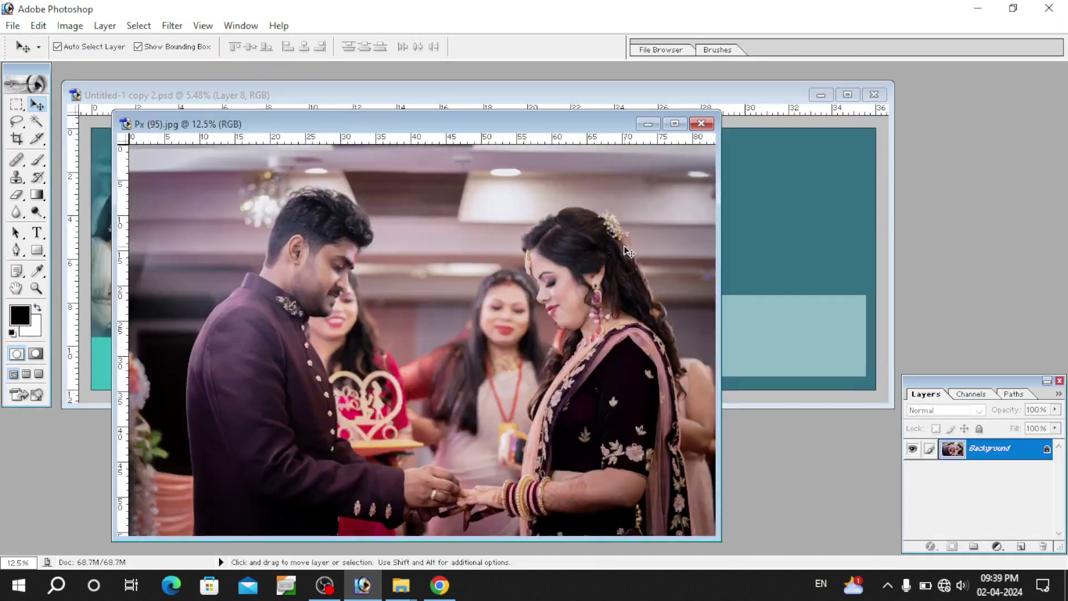
Paste the ring-exchange photo into the album spread as a new layer
{"action": "left_click", "coordinate": [701, 123]}
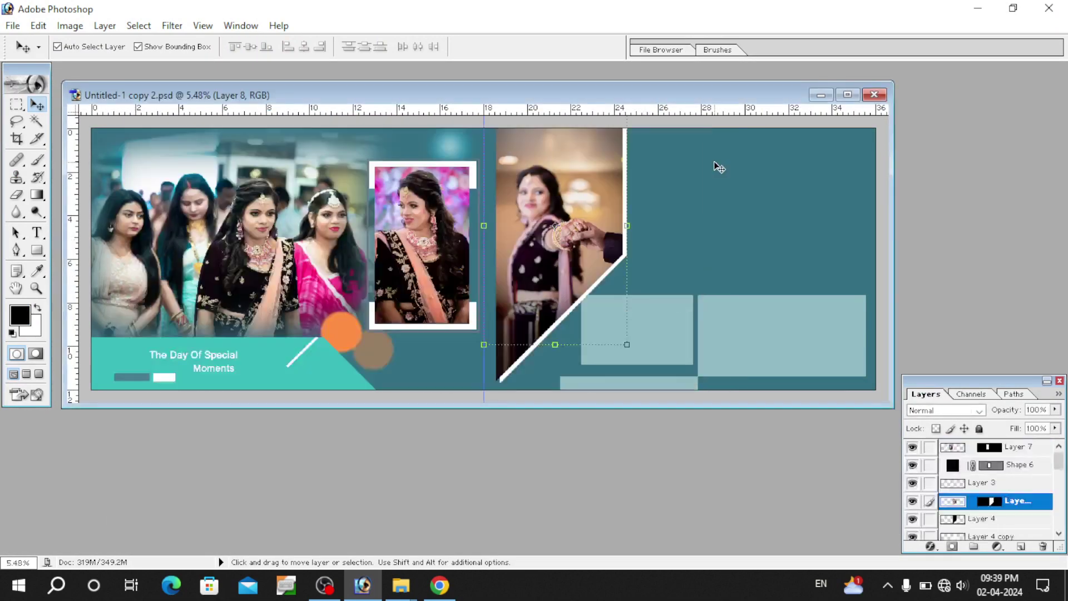
{"action": "right_click", "coordinate": [761, 193]}
{"action": "left_click", "coordinate": [786, 196]}
{"action": "left_click", "coordinate": [847, 95]}
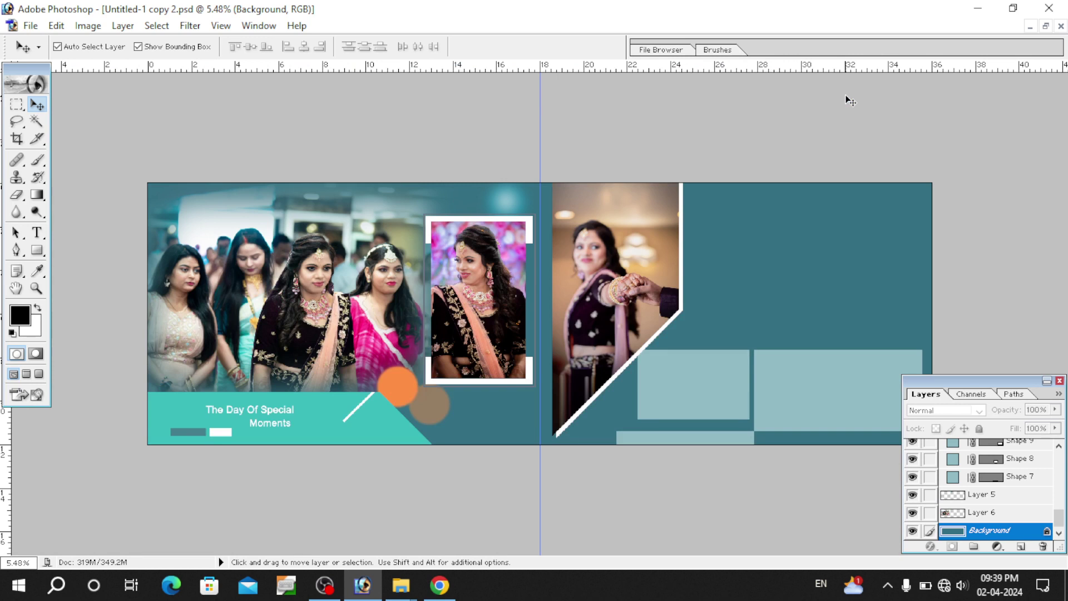
{"action": "key", "text": "ctrl+v"}
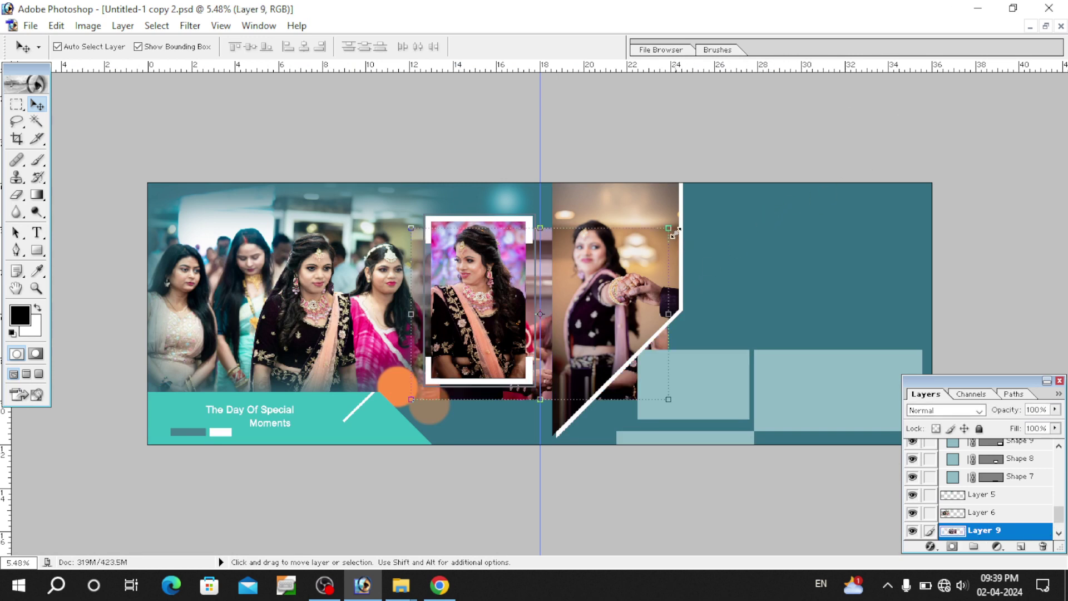
Move the ring photo to the upper right and enlarge it to about 106%
{"action": "left_click", "coordinate": [675, 234]}
{"action": "left_click_drag", "start_coordinate": [608, 284], "coordinate": [873, 239]}
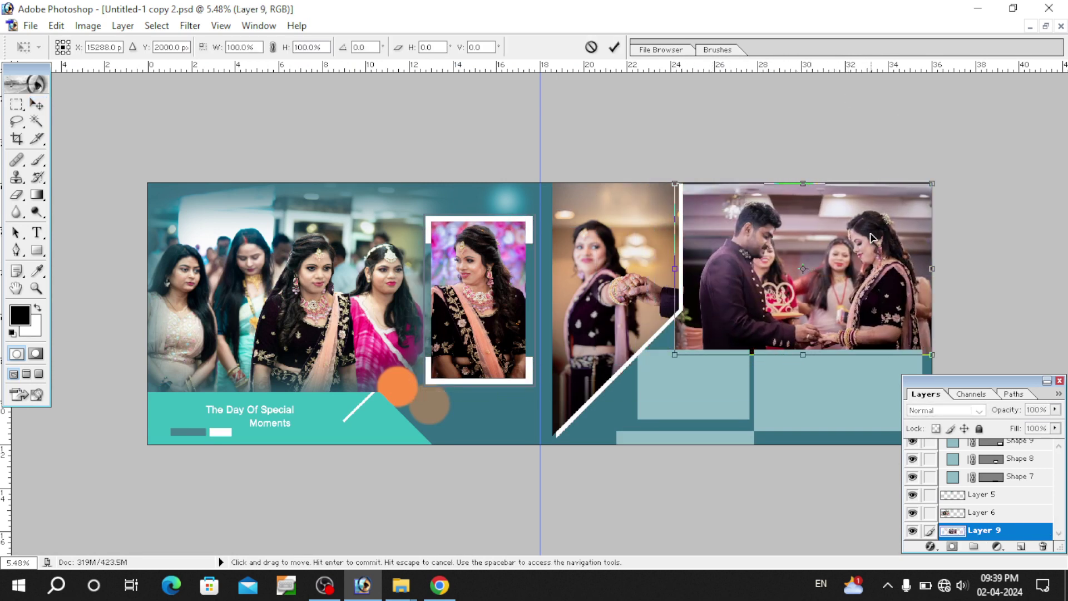
{"action": "left_click_drag", "start_coordinate": [675, 183], "coordinate": [667, 177]}
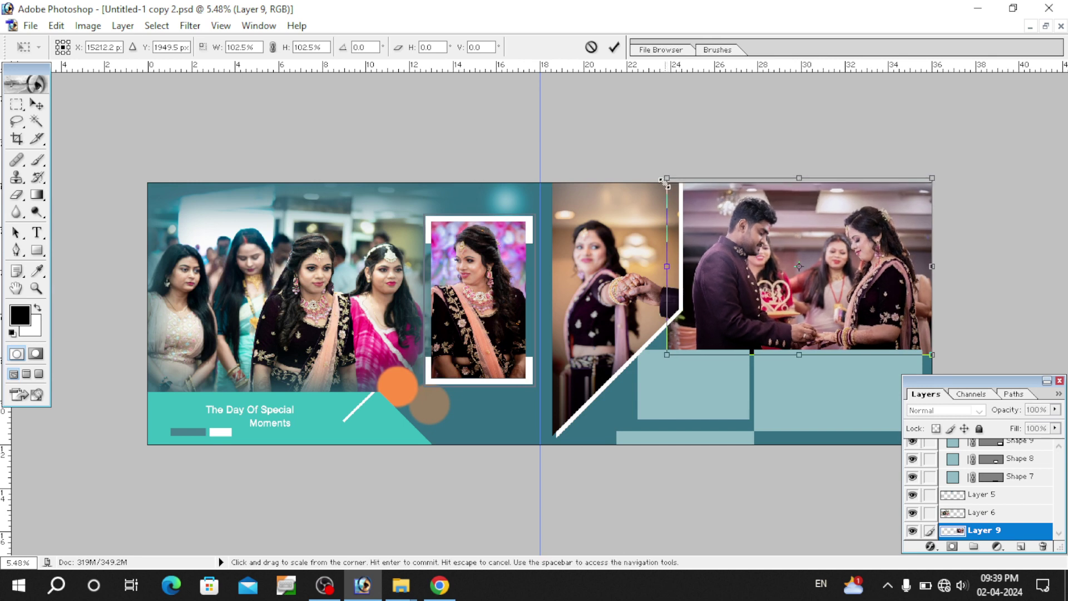
{"action": "left_click_drag", "start_coordinate": [932, 354], "coordinate": [938, 358]}
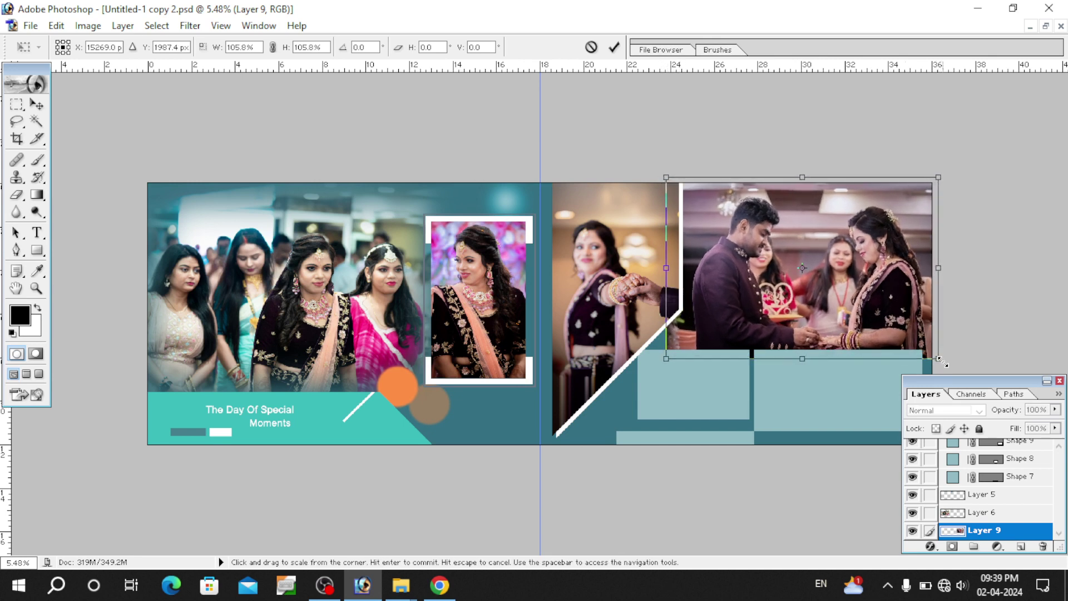
{"action": "left_click_drag", "start_coordinate": [905, 308], "coordinate": [898, 299]}
{"action": "key", "text": "Return"}
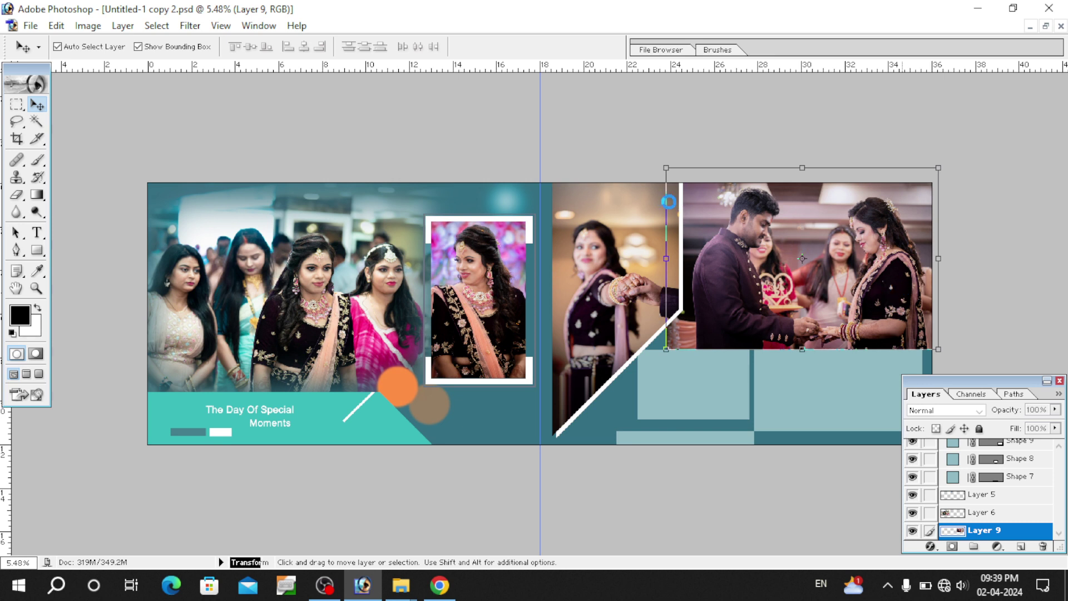
Erase along the ring photo's right and top edges to soften them
{"action": "key", "text": "e"}
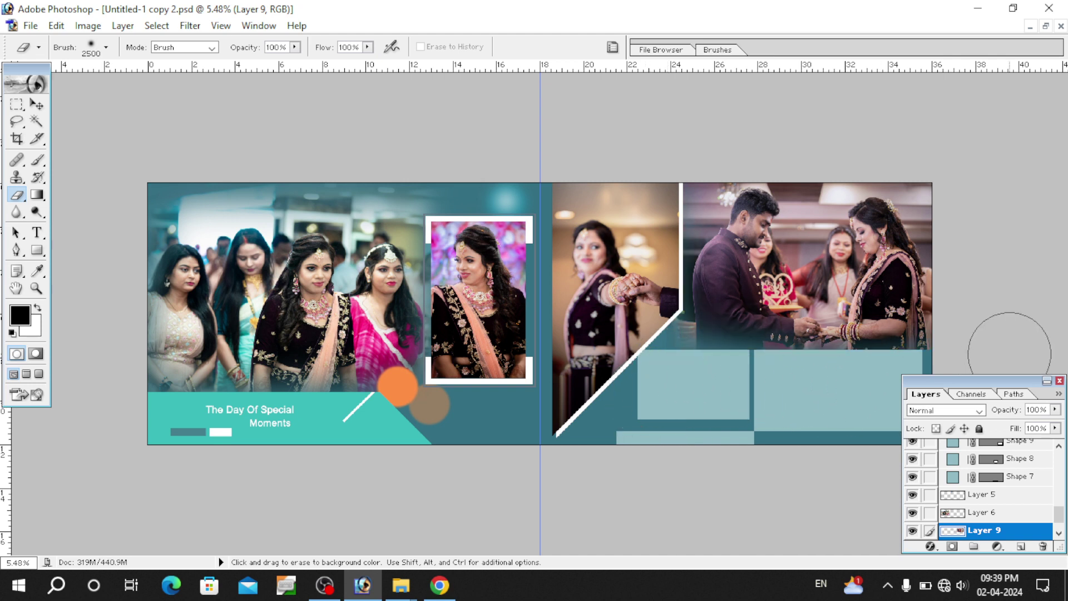
{"action": "left_click_drag", "start_coordinate": [963, 172], "coordinate": [964, 334]}
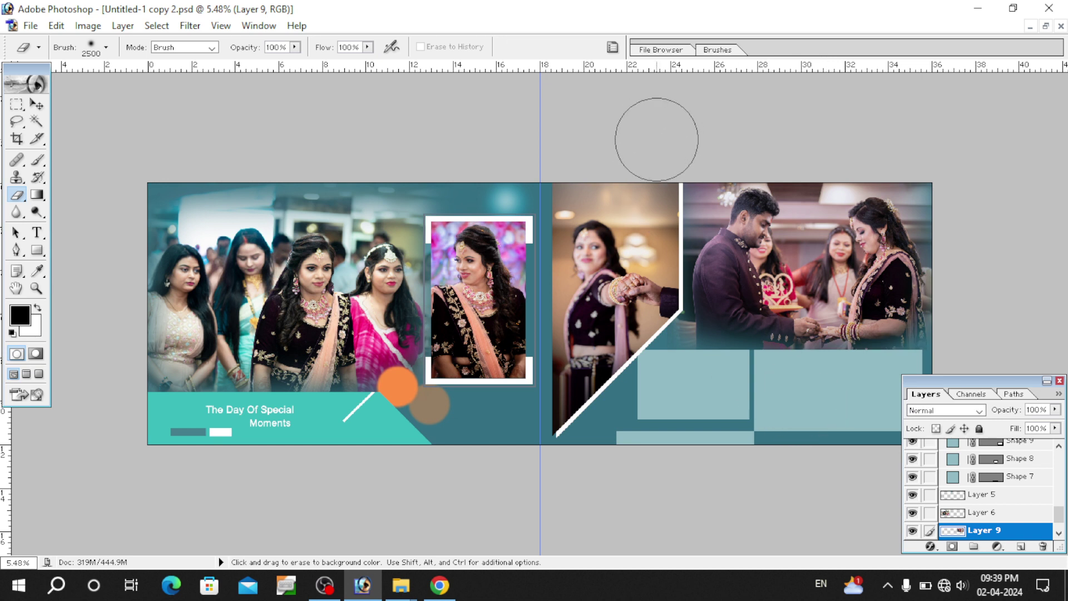
{"action": "left_click_drag", "start_coordinate": [731, 146], "coordinate": [965, 143]}
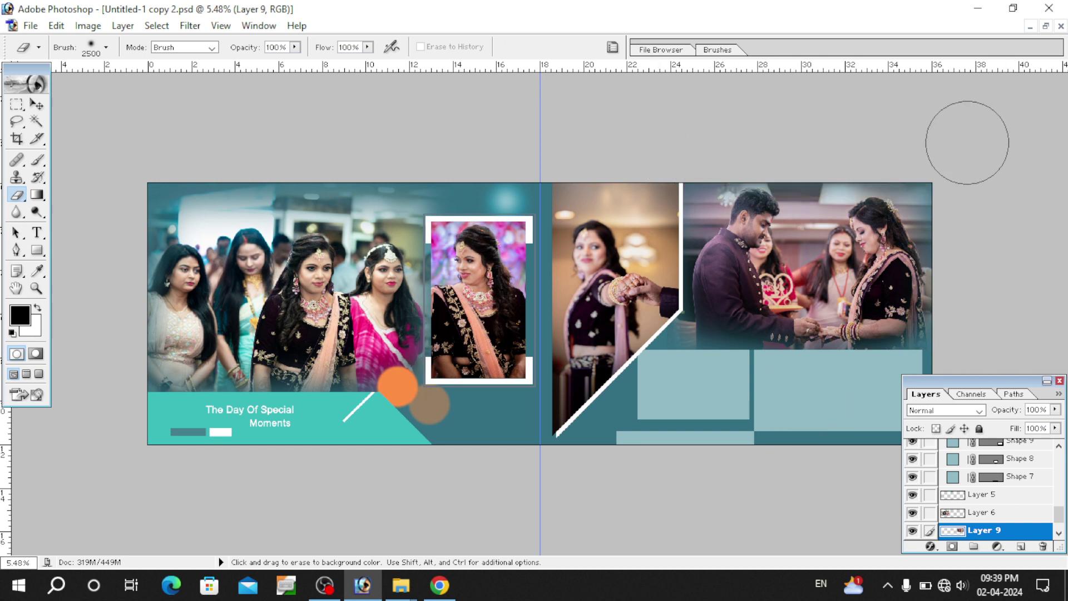
{"action": "left_click", "coordinate": [35, 106]}
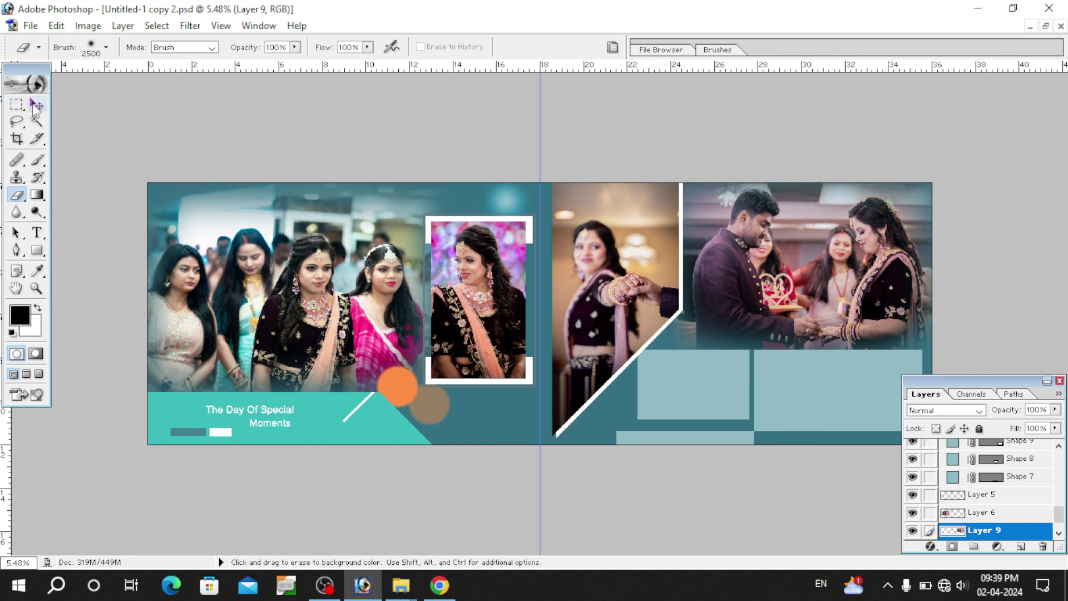
Set Layer 9 to Luminosity blending at 66% opacity and fit the spread on screen
{"action": "left_click", "coordinate": [946, 409]}
{"action": "left_click", "coordinate": [949, 400]}
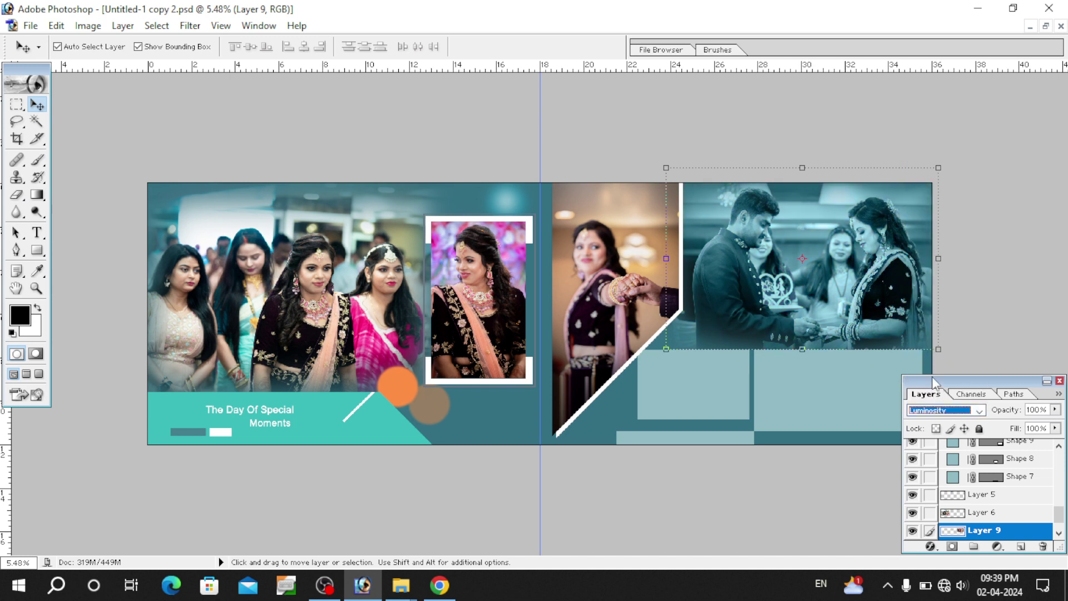
{"action": "left_click", "coordinate": [1055, 411]}
{"action": "left_click_drag", "start_coordinate": [1000, 427], "coordinate": [1025, 426]}
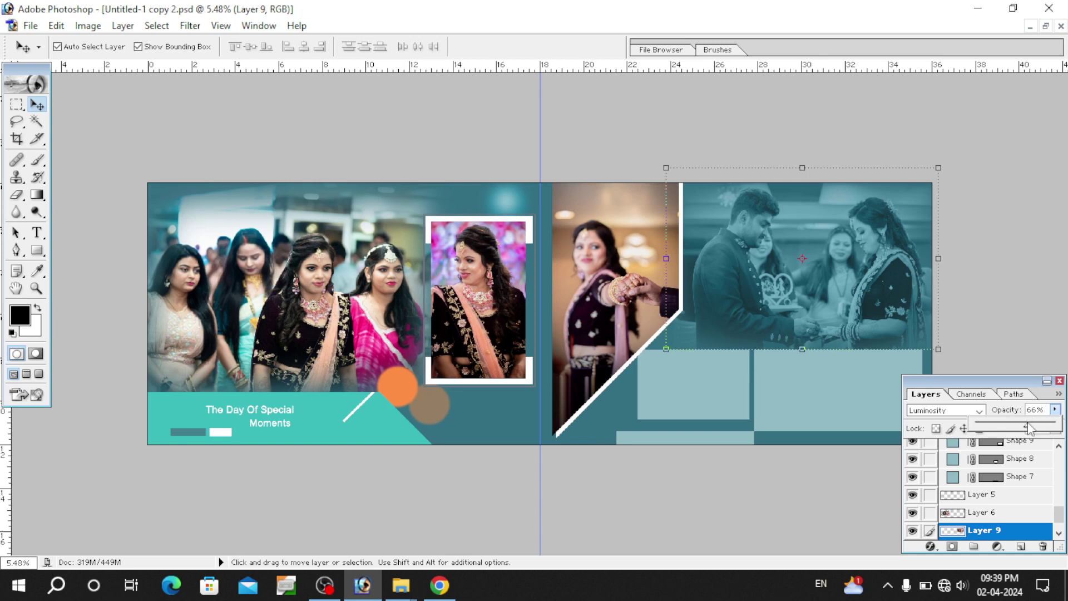
{"action": "right_click", "coordinate": [802, 252]}
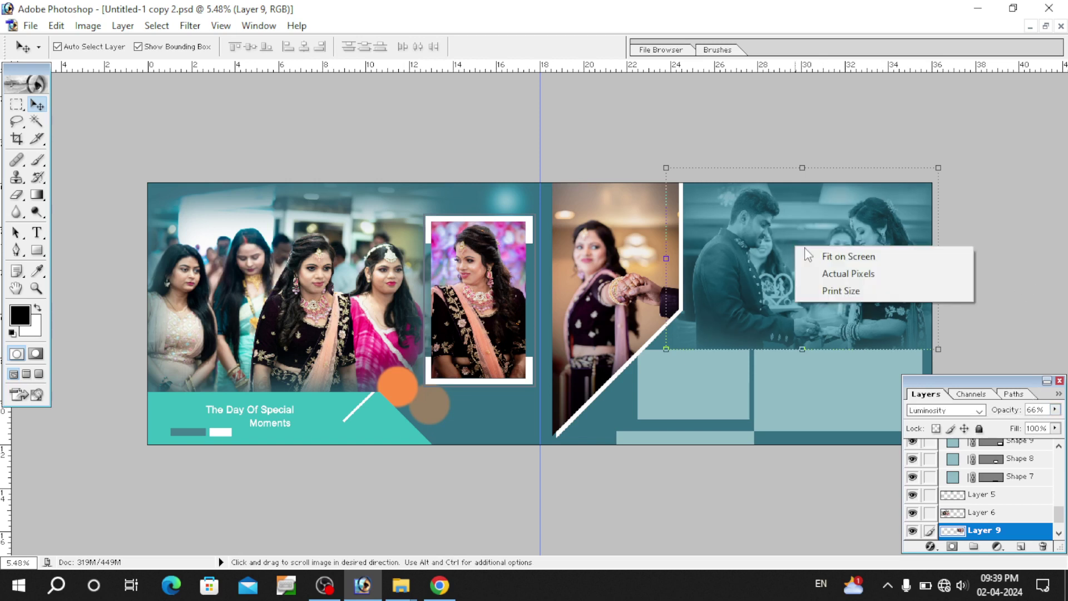
{"action": "left_click", "coordinate": [832, 257]}
{"action": "mouse_move", "coordinate": [400, 585]}
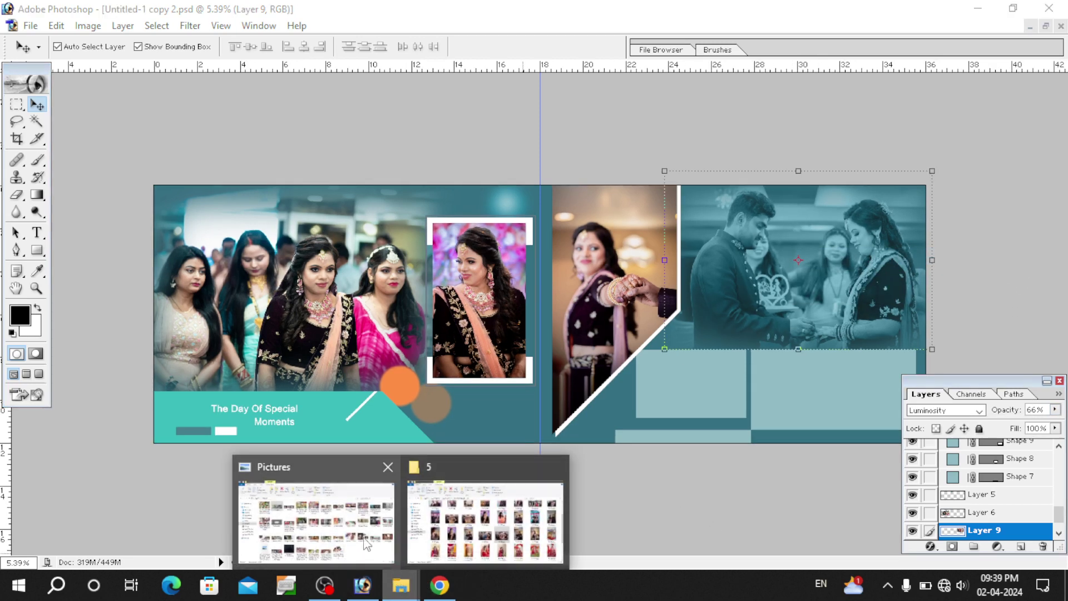
Select Px (96).jpg and Px (94).jpg in the '5' folder and open them in Photoshop
{"action": "left_click", "coordinate": [469, 534]}
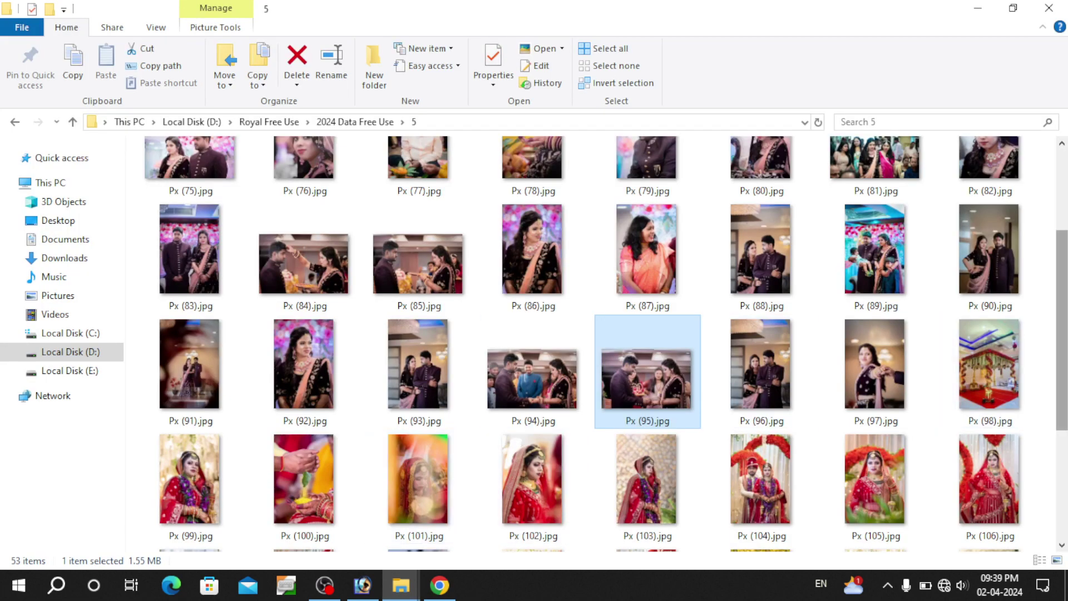
{"action": "scroll", "coordinate": [899, 286], "scroll_direction": "down", "scroll_amount": 1}
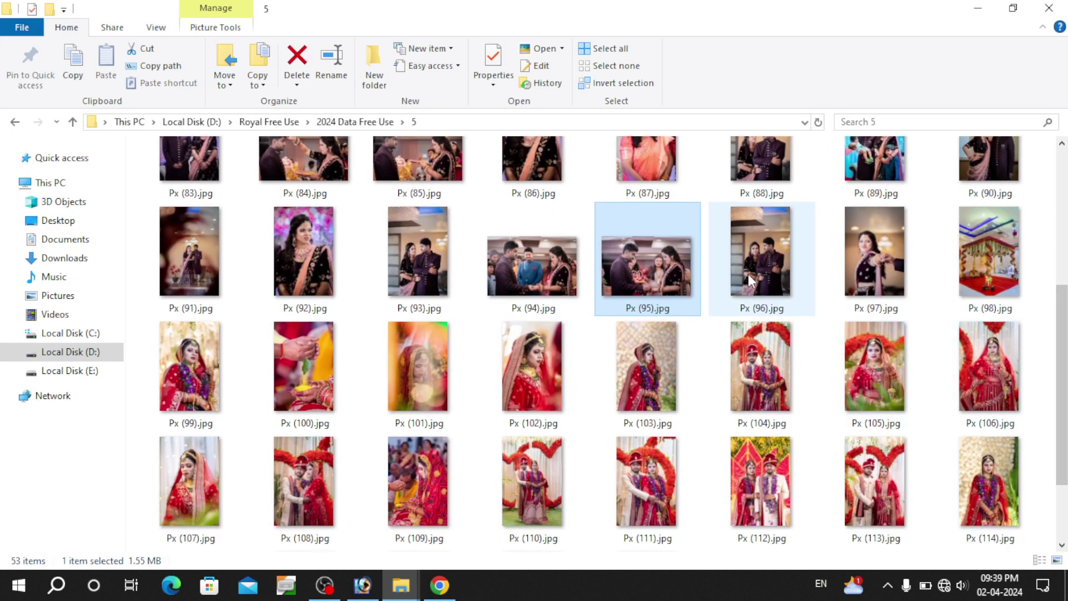
{"action": "left_click", "coordinate": [761, 262]}
{"action": "left_click", "coordinate": [540, 276], "text": "ctrl"}
{"action": "left_click_drag", "start_coordinate": [755, 256], "coordinate": [685, 3]}
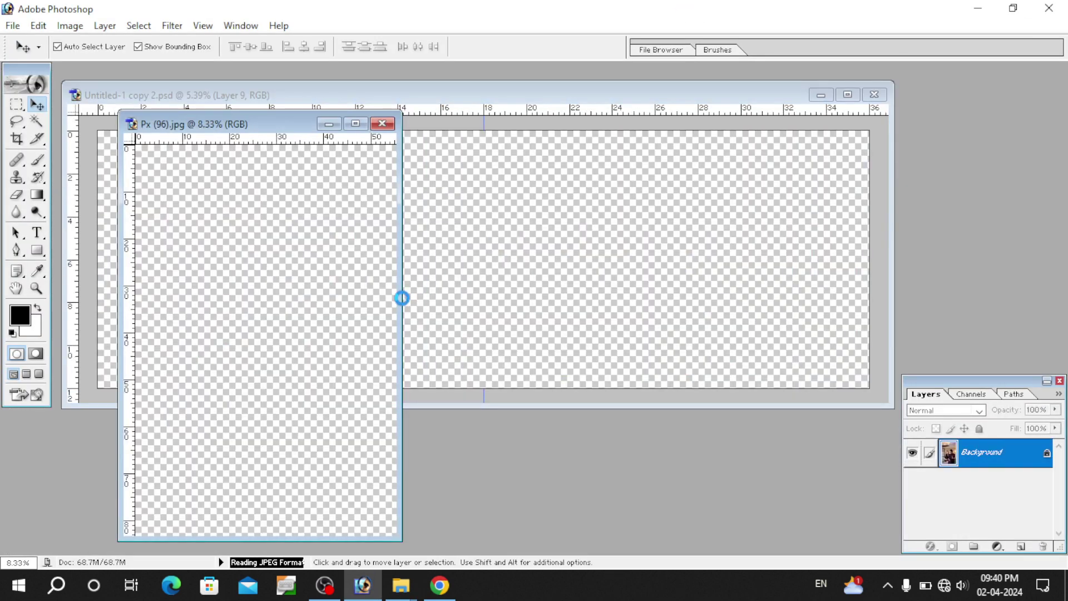
Select all of the Px (94) image and copy it into the album spread
{"action": "key", "text": "m"}
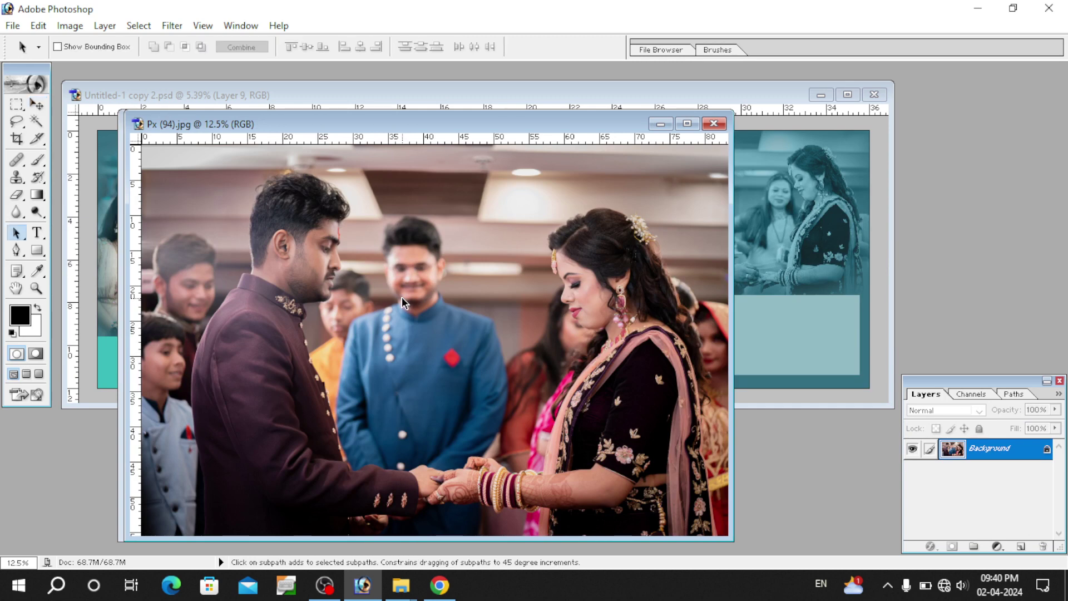
{"action": "key", "text": "c"}
{"action": "key", "text": "w"}
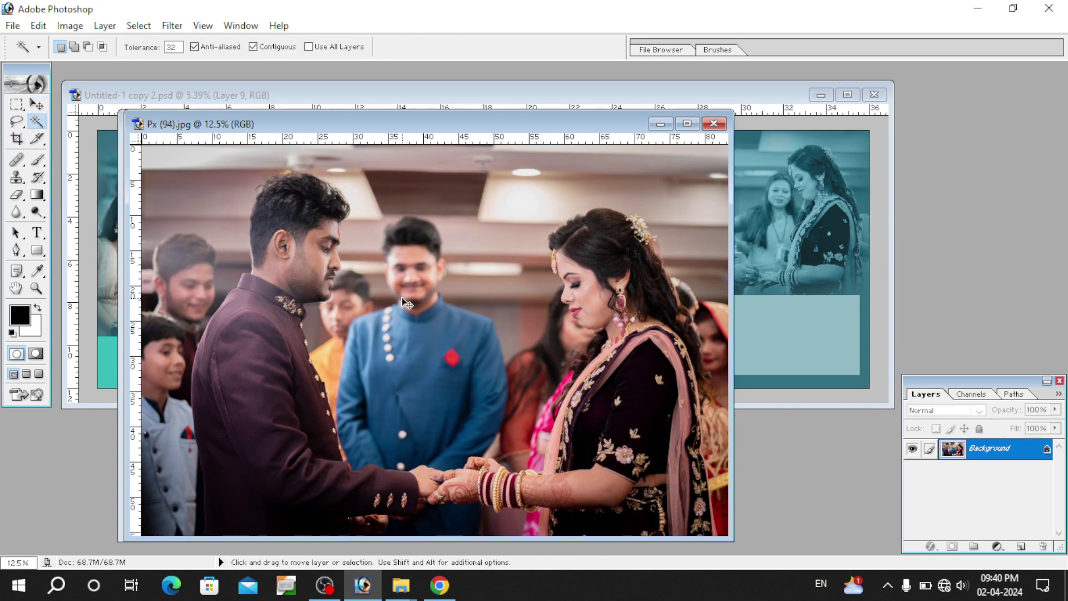
{"action": "key", "text": "ctrl+a"}
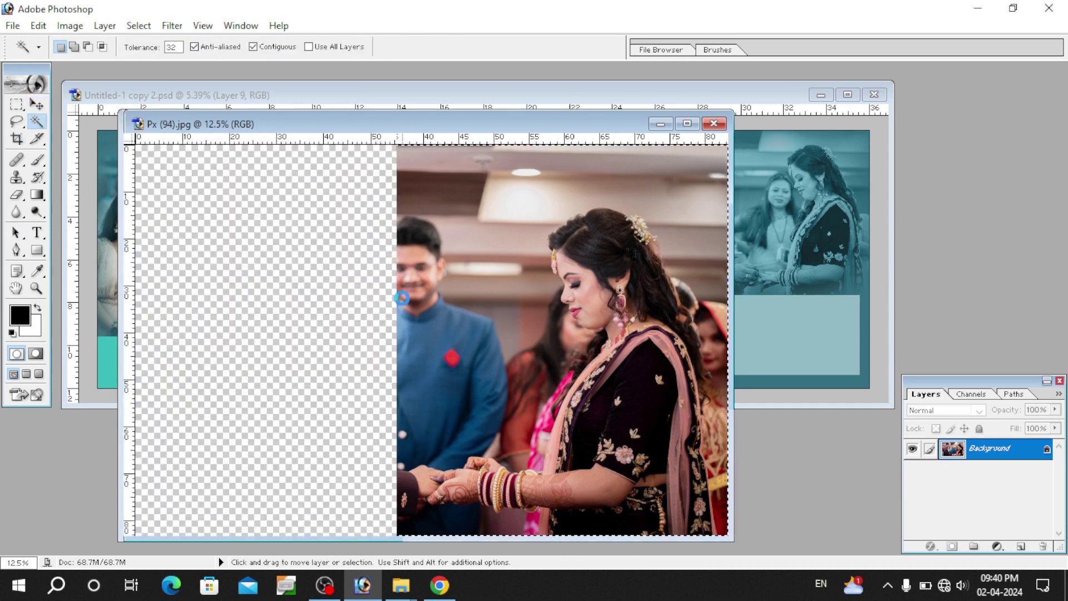
{"action": "left_click_drag", "start_coordinate": [402, 299], "coordinate": [487, 255]}
Unlink Shape 8 and load the lower-right rectangle's outline as a selection
{"action": "left_click", "coordinate": [641, 95]}
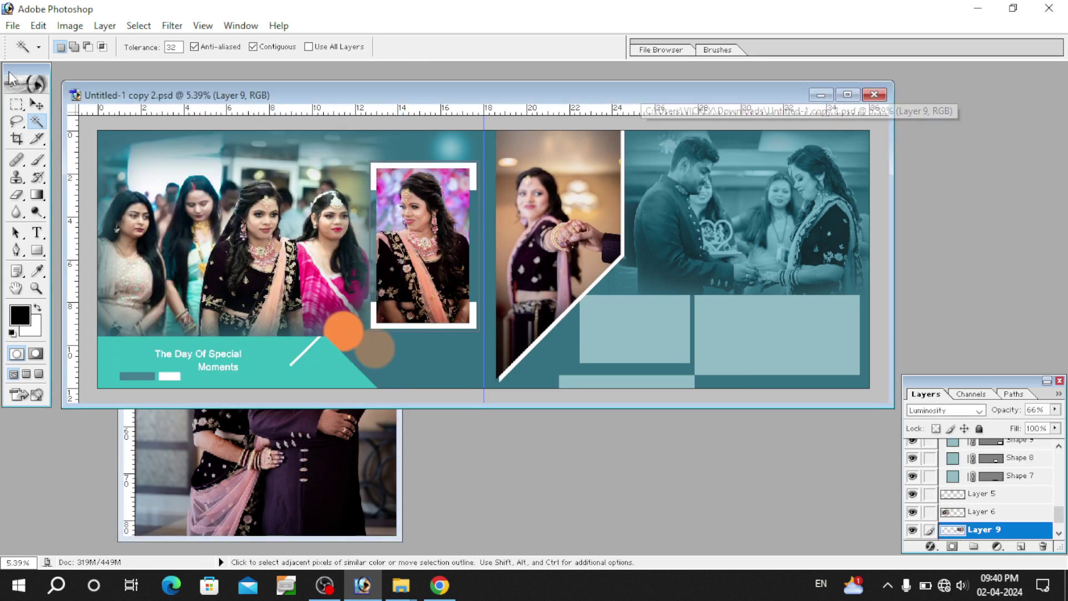
{"action": "left_click", "coordinate": [34, 104]}
{"action": "left_click", "coordinate": [768, 336]}
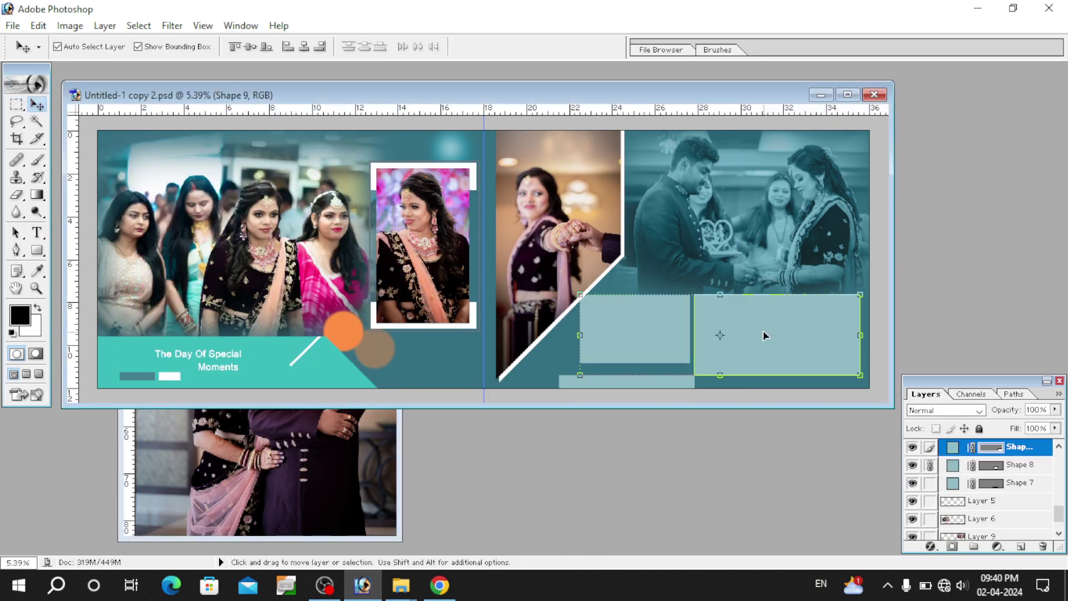
{"action": "left_click", "coordinate": [929, 465]}
{"action": "left_click", "coordinate": [993, 448], "text": "ctrl"}
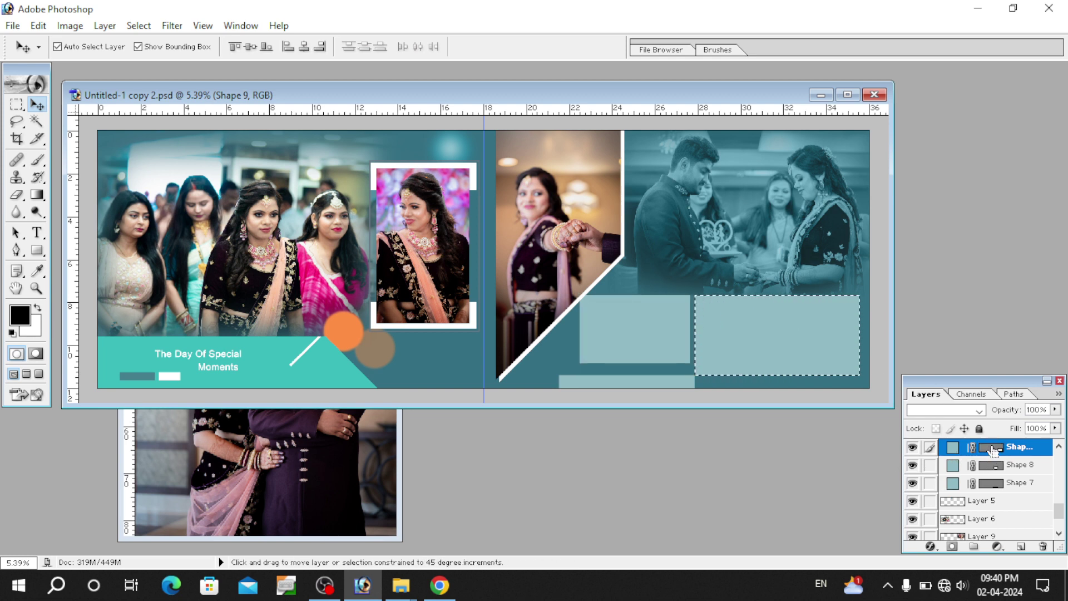
Paste the photo into the rectangle, scale it to about 66%, and nudge it right
{"action": "key", "text": "ctrl+shift+v"}
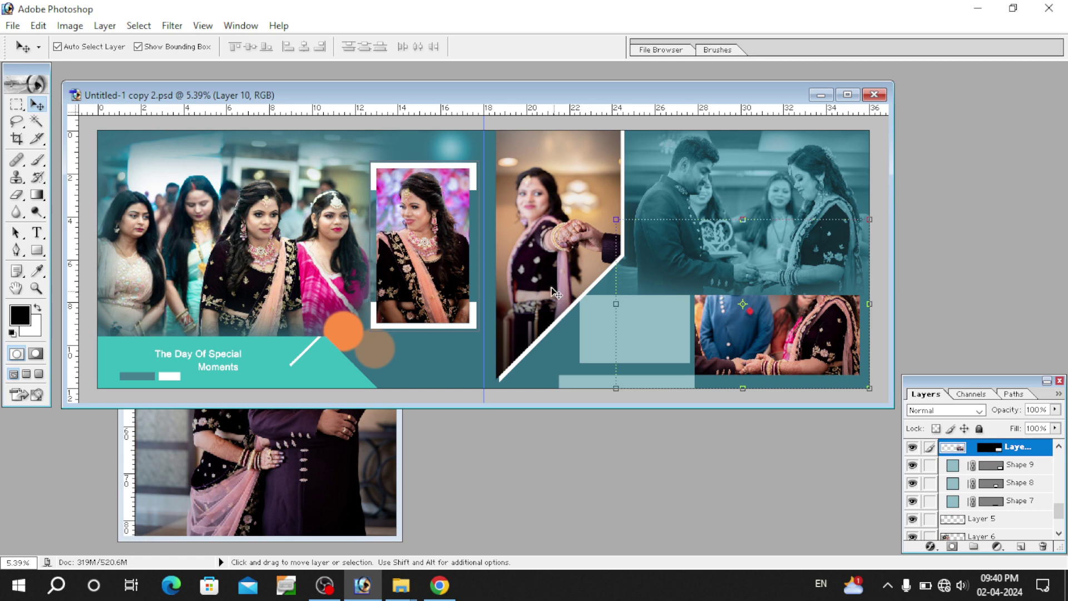
{"action": "key", "text": "ctrl+t"}
{"action": "left_click_drag", "start_coordinate": [615, 219], "coordinate": [688, 271]}
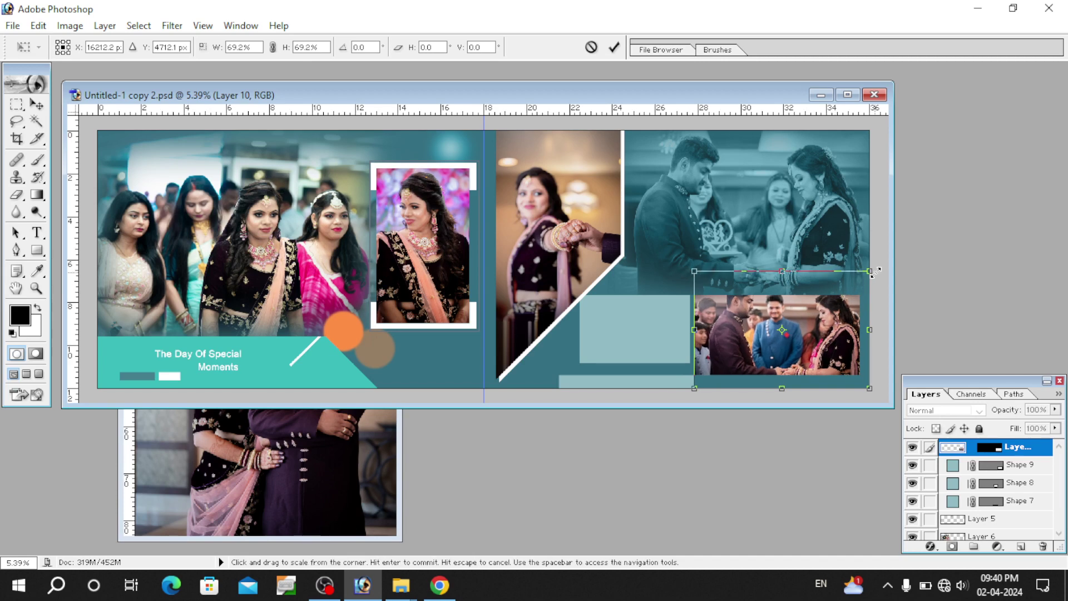
{"action": "left_click_drag", "start_coordinate": [872, 271], "coordinate": [860, 277]}
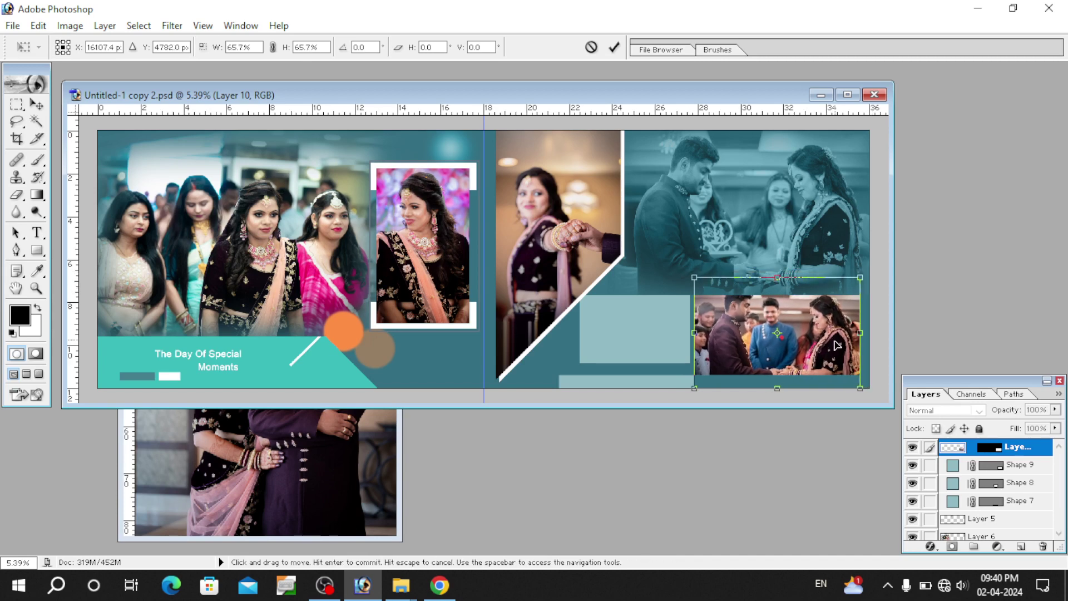
{"action": "key", "text": "Right"}
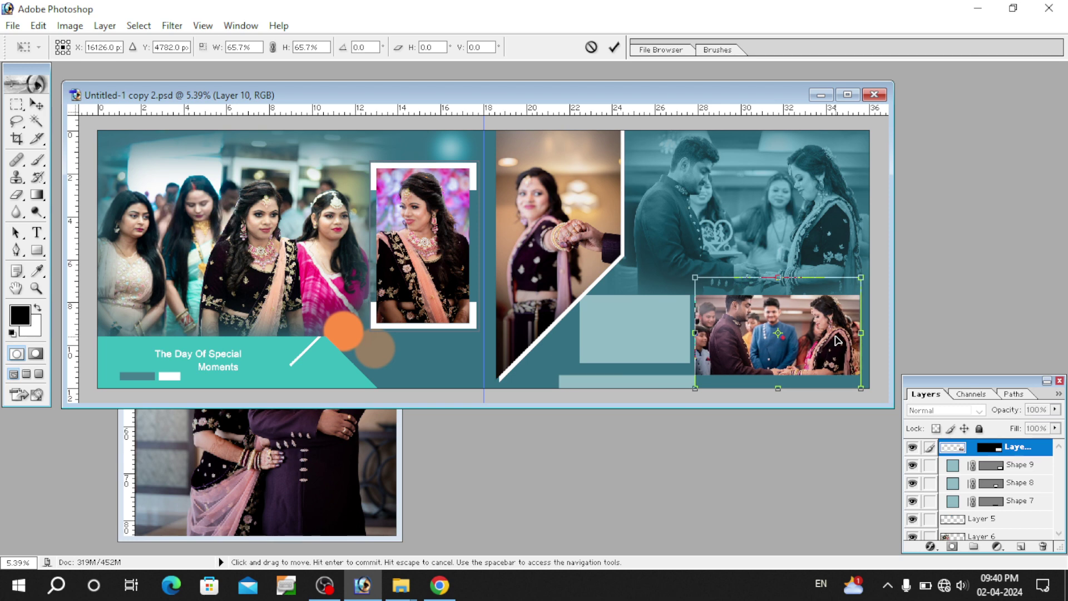
{"action": "key", "text": "Return"}
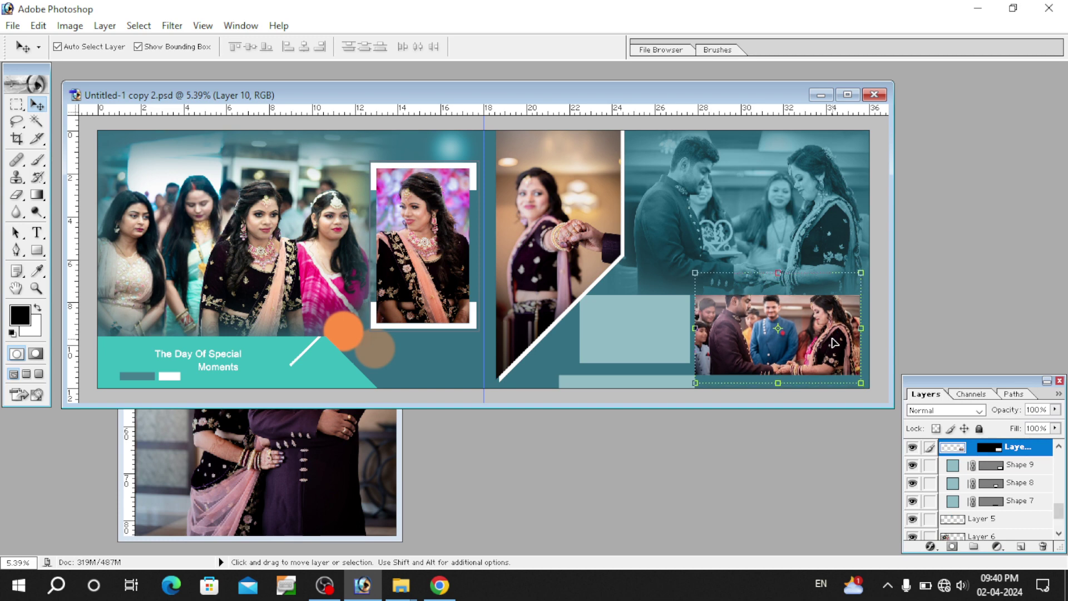
Paste the Px (96) couple portrait into the smaller rectangle, scaled to about 68% and shifted down
{"action": "key", "text": "ctrl+Tab"}
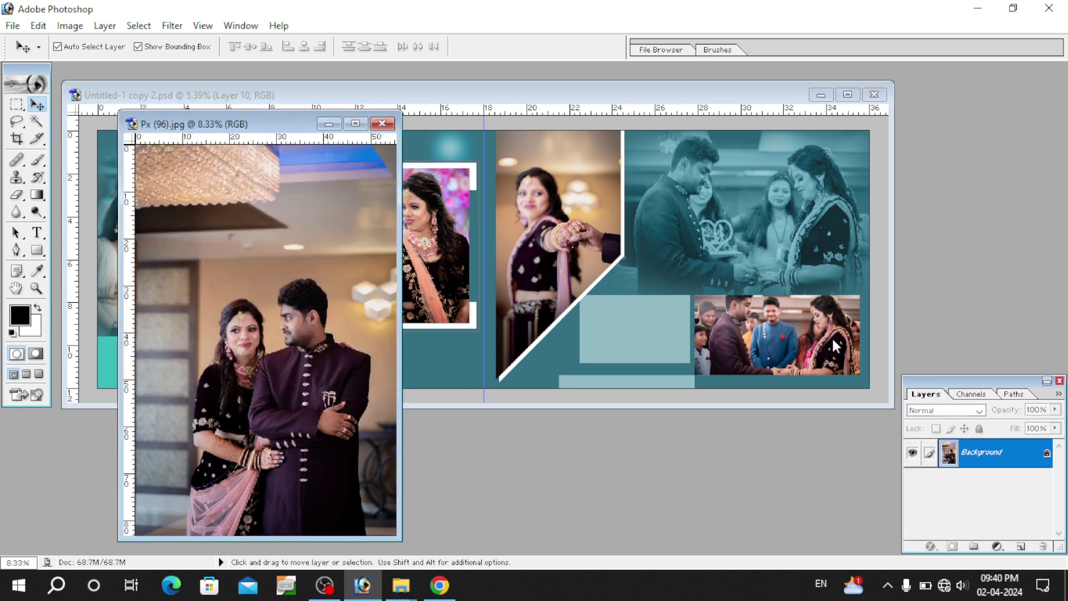
{"action": "left_click", "coordinate": [613, 338]}
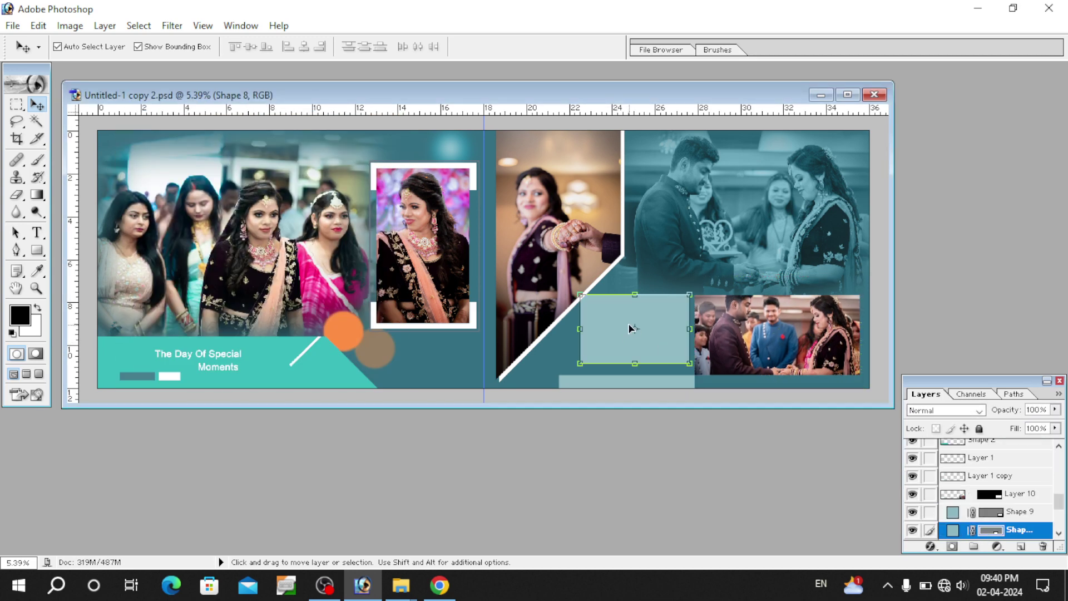
{"action": "key", "text": "ctrl+Return"}
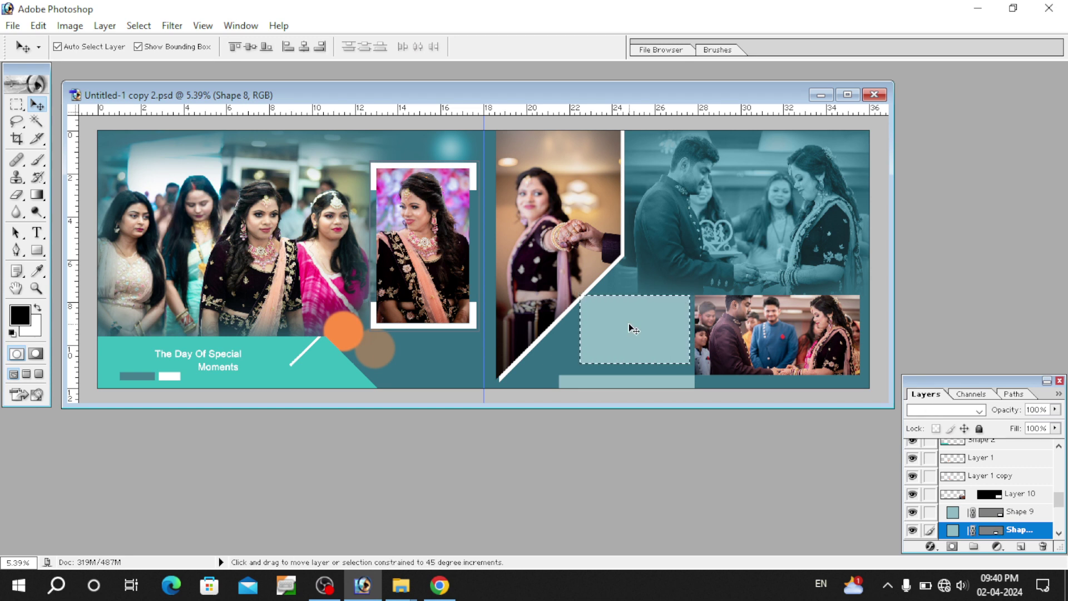
{"action": "key", "text": "ctrl+shift+v"}
{"action": "key", "text": "ctrl+t"}
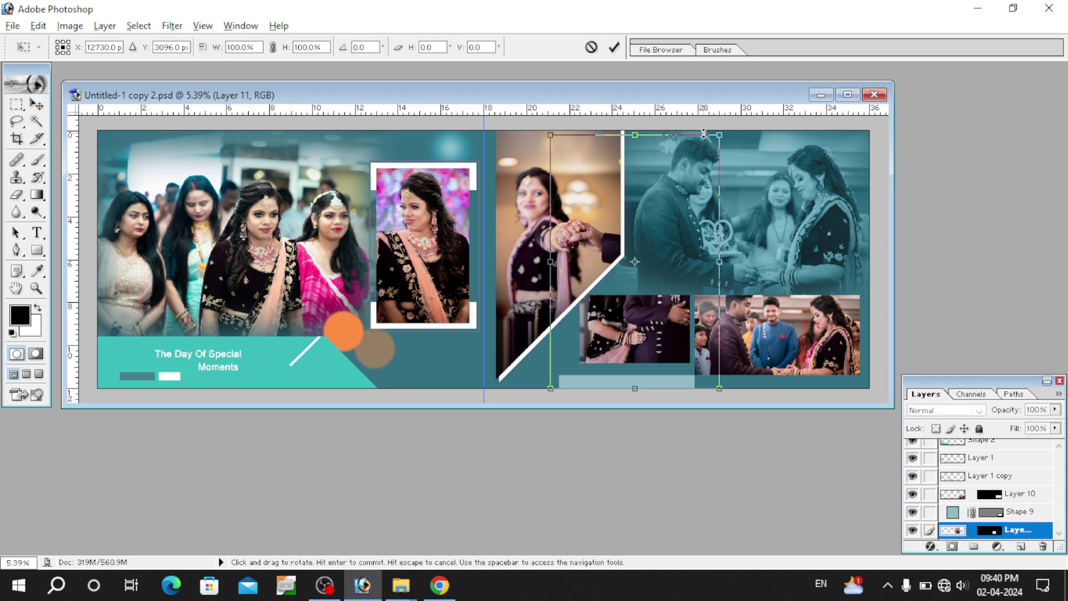
{"action": "left_click_drag", "start_coordinate": [719, 134], "coordinate": [710, 188]}
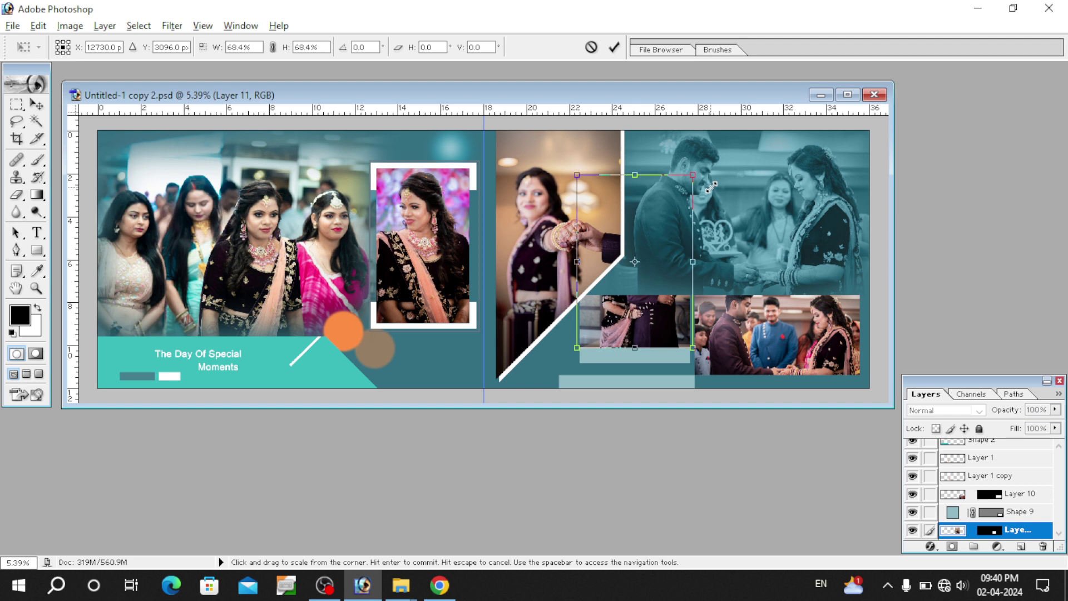
{"action": "left_click_drag", "start_coordinate": [648, 218], "coordinate": [659, 291]}
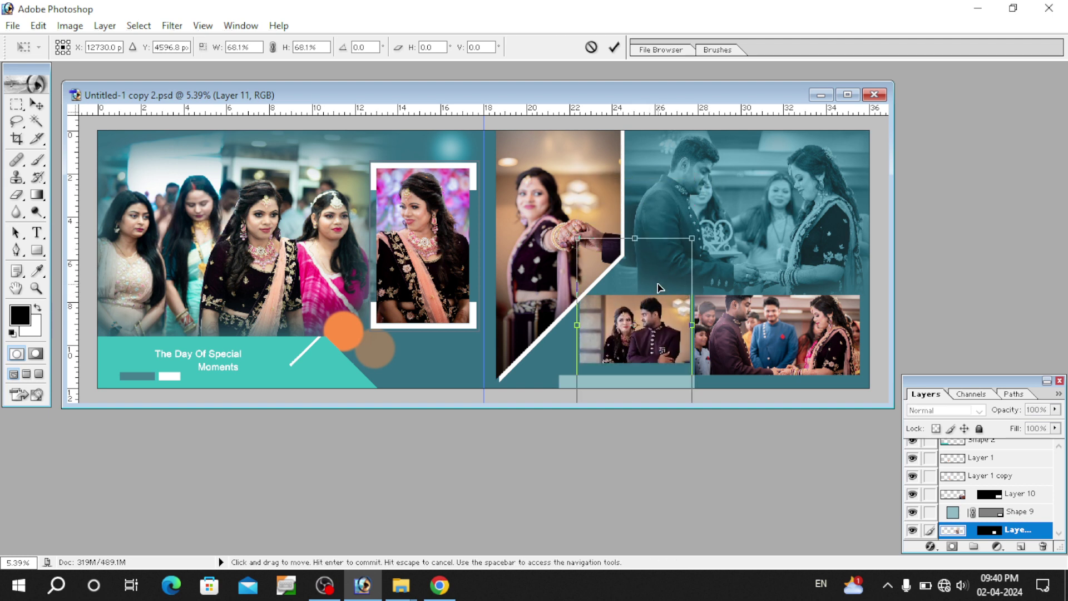
{"action": "key", "text": "Return"}
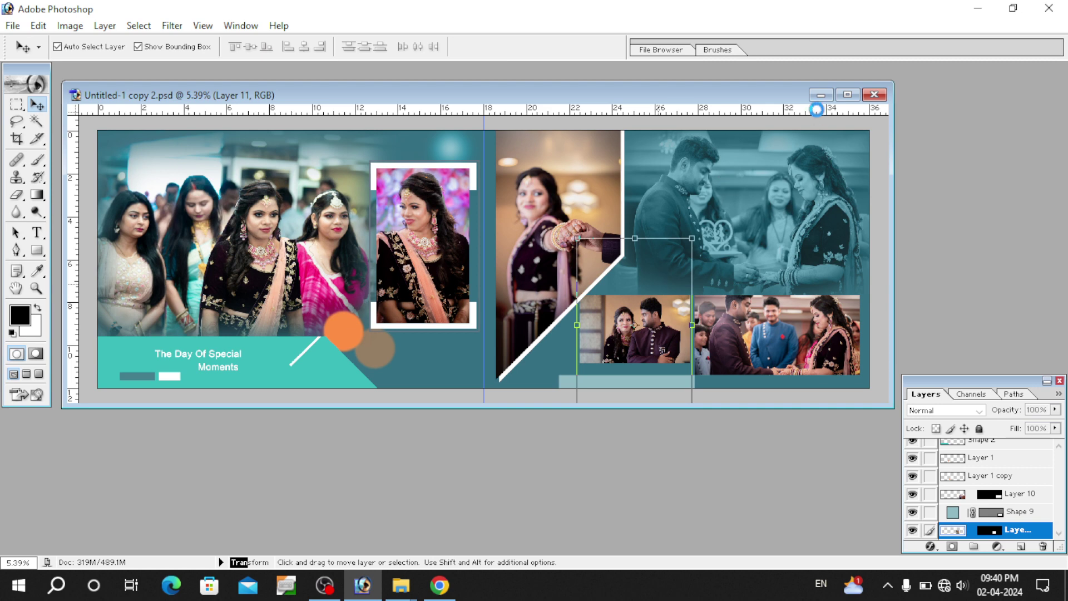
Clear the selection, select the Background layer, and fit the whole spread on screen
{"action": "left_click", "coordinate": [16, 105]}
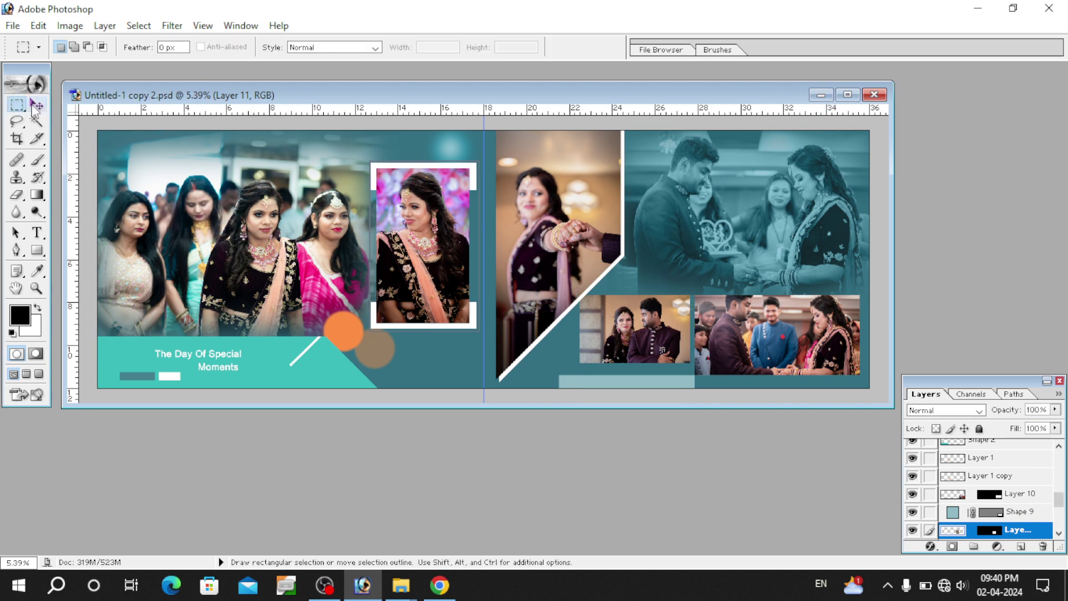
{"action": "right_click", "coordinate": [492, 204]}
{"action": "left_click", "coordinate": [517, 211]}
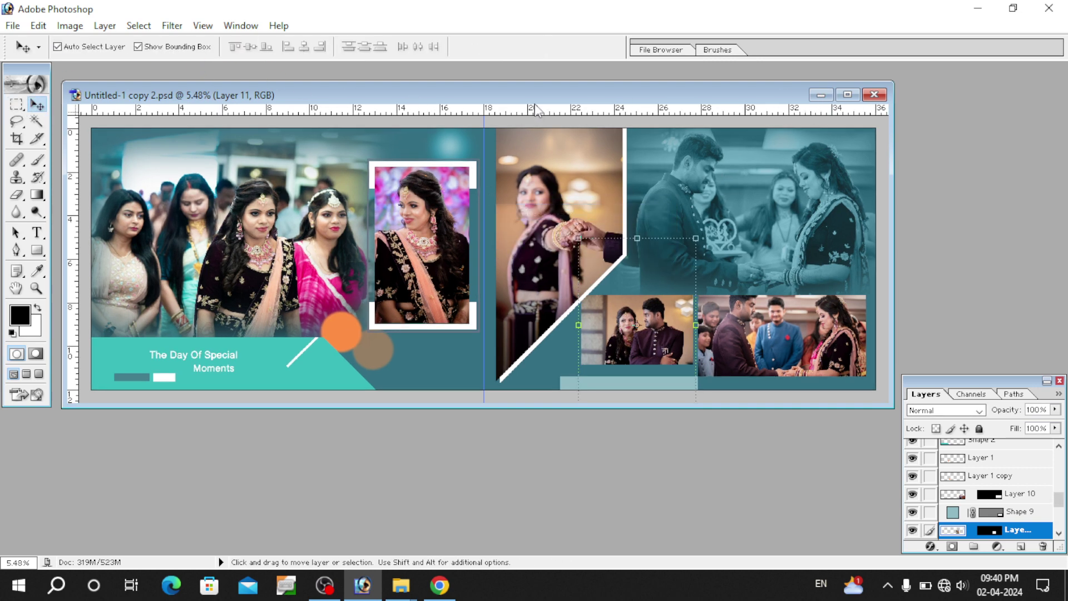
{"action": "right_click", "coordinate": [570, 238]}
{"action": "left_click", "coordinate": [584, 245]}
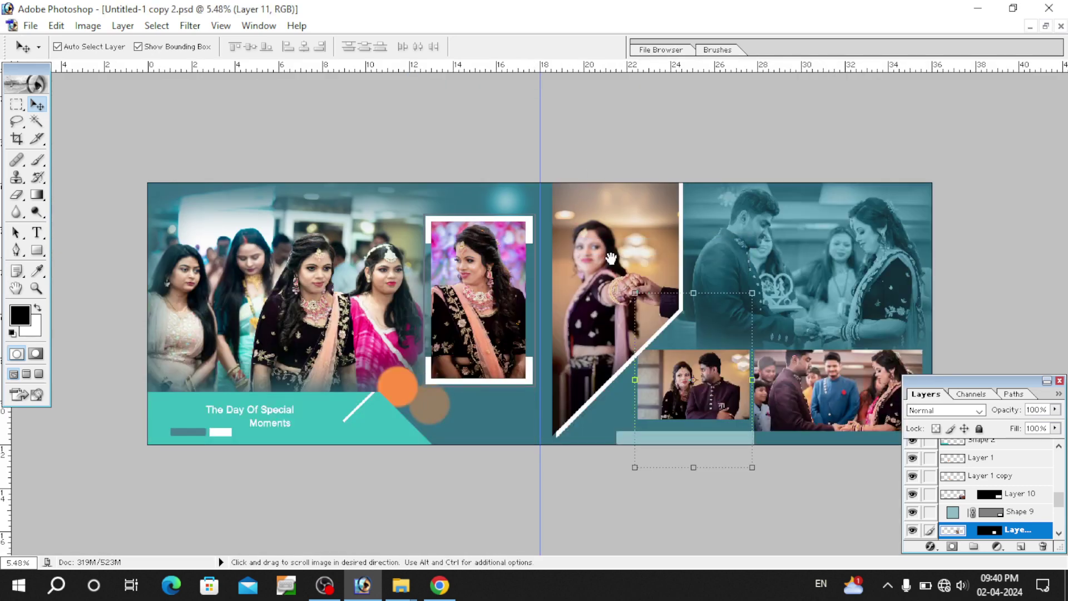
{"action": "right_click", "coordinate": [501, 225]}
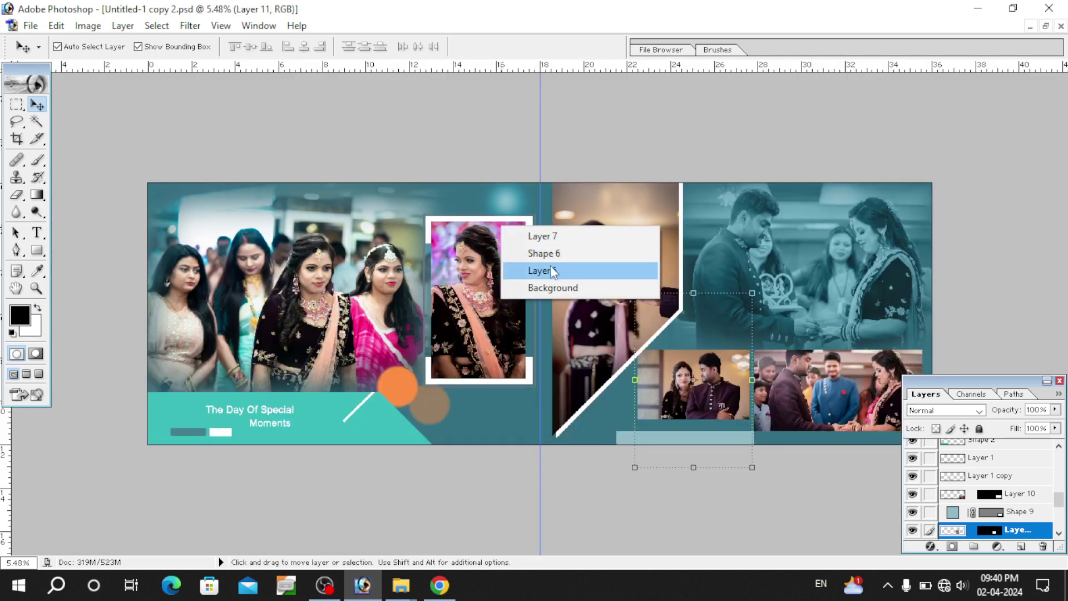
{"action": "left_click", "coordinate": [550, 286]}
{"action": "right_click", "coordinate": [558, 241]}
{"action": "left_click", "coordinate": [562, 248]}
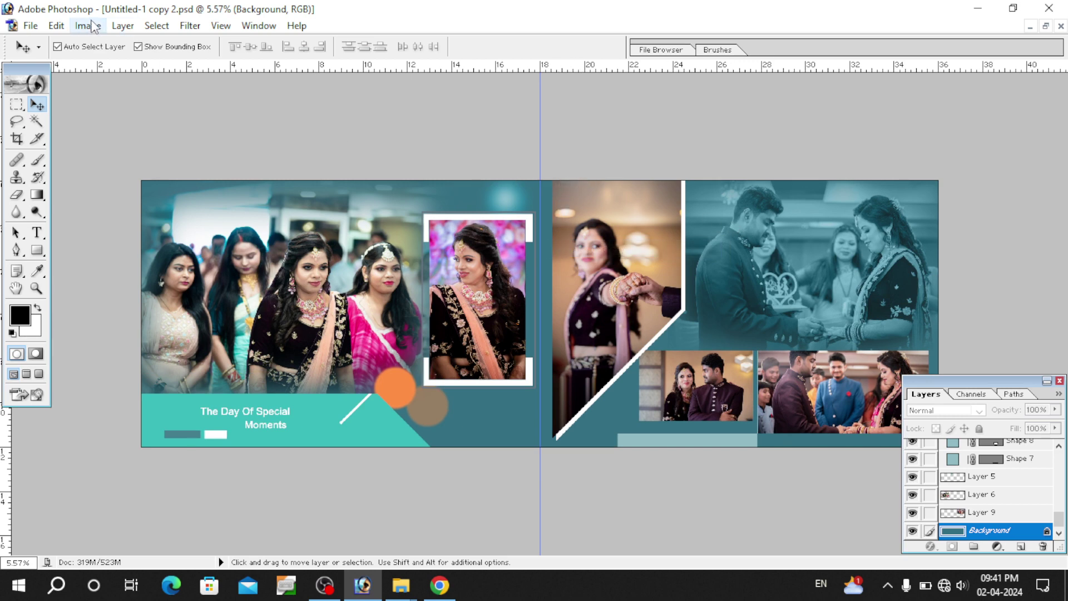
Flatten the image via Layer > Flatten Image, drag off the centre guide, and check the zoom
{"action": "left_click", "coordinate": [122, 26]}
{"action": "left_click", "coordinate": [219, 506]}
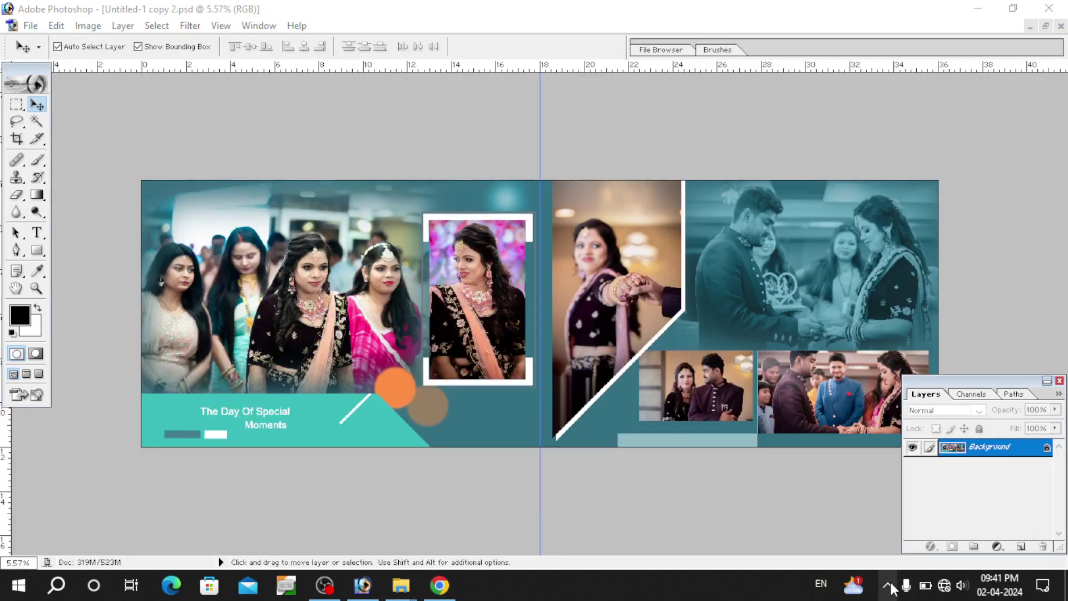
{"action": "left_click_drag", "start_coordinate": [539, 88], "coordinate": [381, 7]}
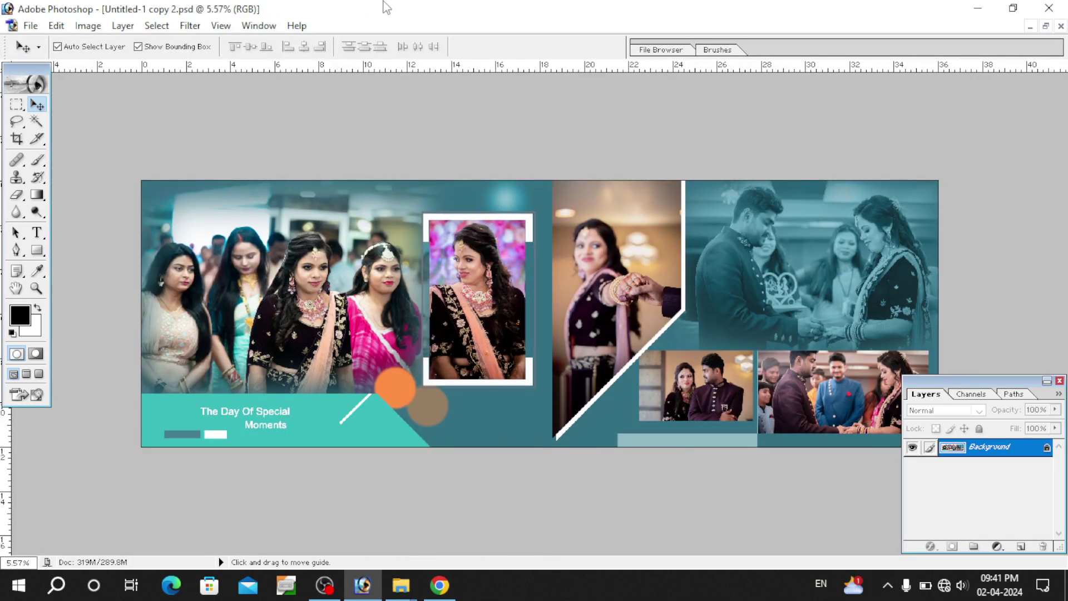
{"action": "right_click", "coordinate": [516, 257]}
{"action": "left_click", "coordinate": [517, 260]}
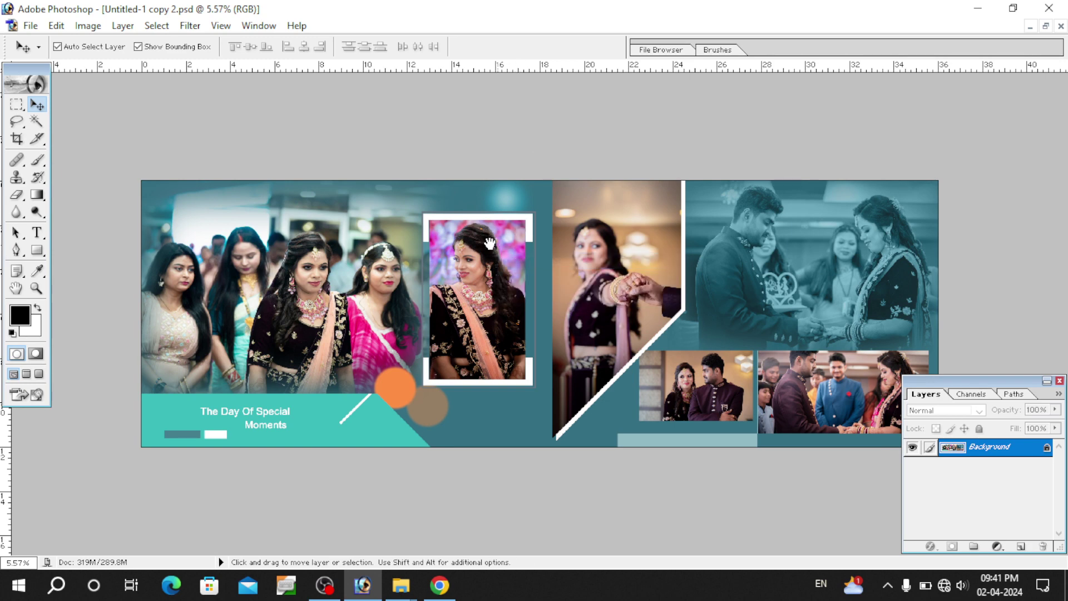
{"action": "key", "text": "ctrl+plus"}
{"action": "key", "text": "ctrl+plus"}
{"action": "key", "text": "ctrl+0"}
{"action": "left_click", "coordinate": [11, 27]}
{"action": "left_click", "coordinate": [78, 177]}
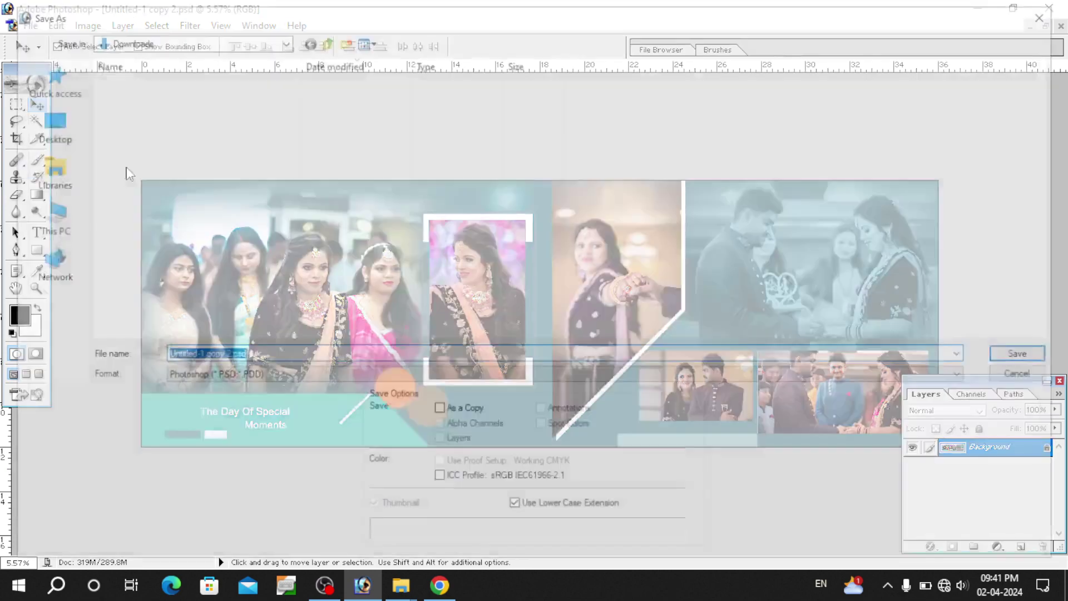
{"action": "left_click", "coordinate": [1027, 375]}
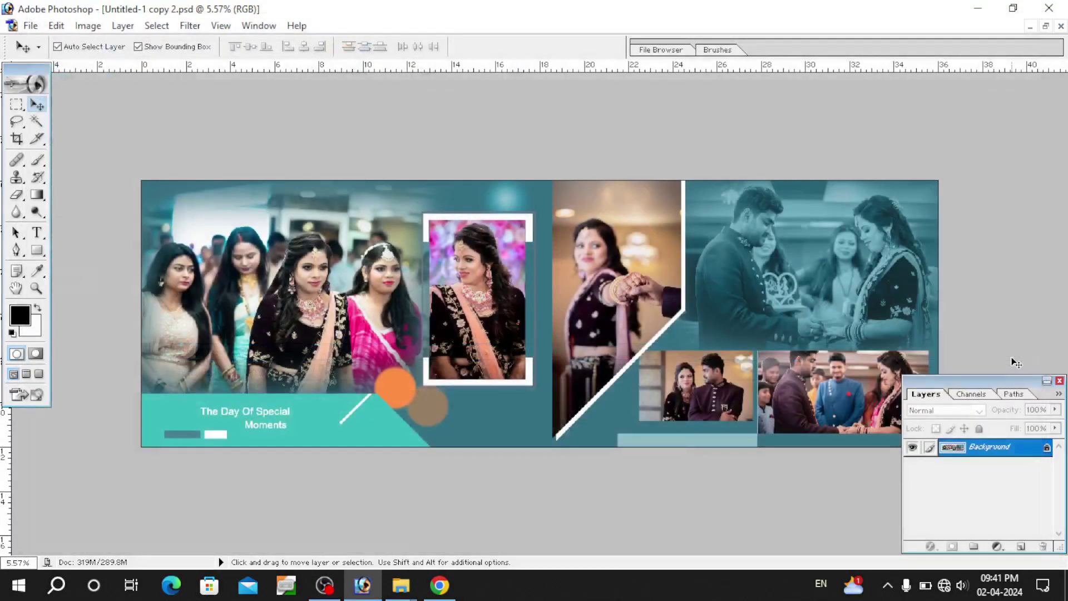
{"action": "right_click", "coordinate": [643, 243]}
{"action": "left_click", "coordinate": [668, 252]}
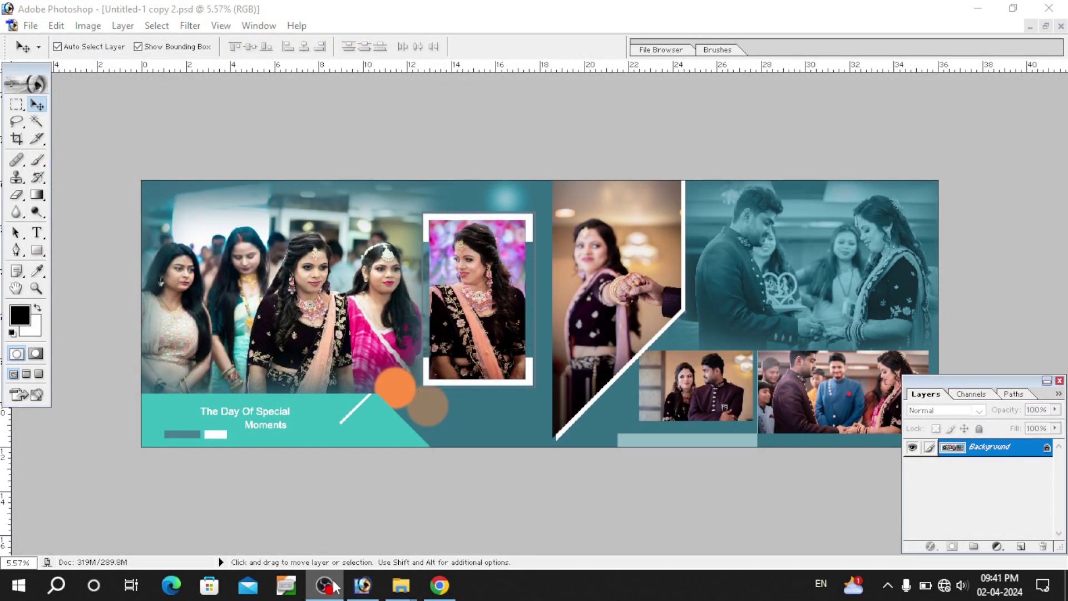